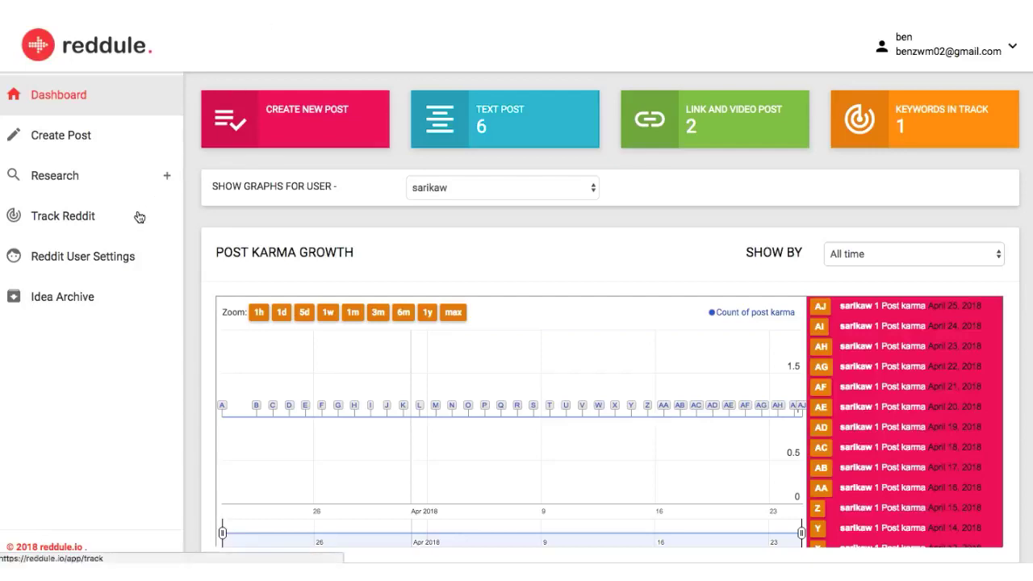
Open the Reddit account form, leave Username and Password blank, and go to Track Reddit
{"action": "left_click", "coordinate": [105, 259]}
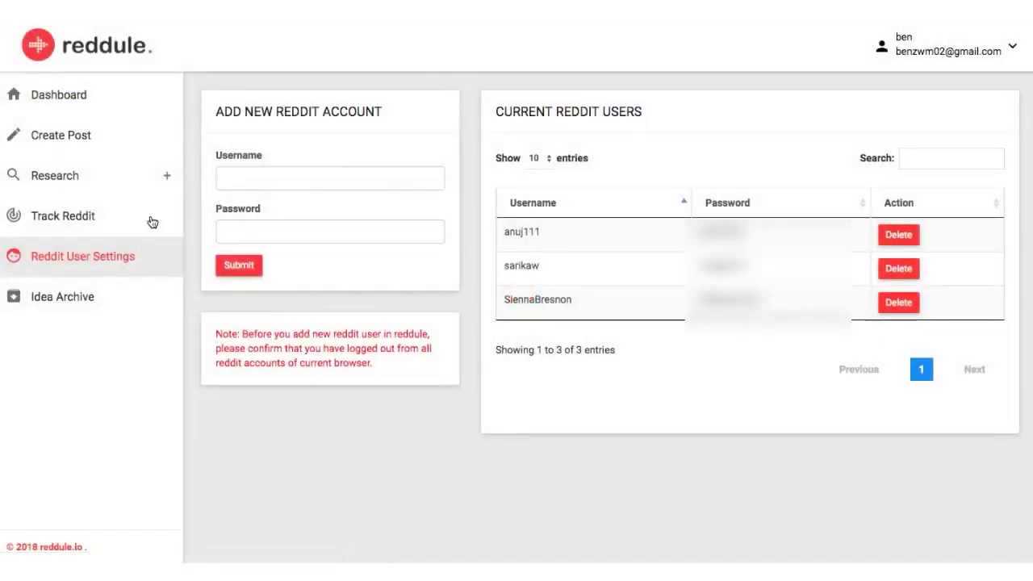
{"action": "left_click", "coordinate": [241, 172]}
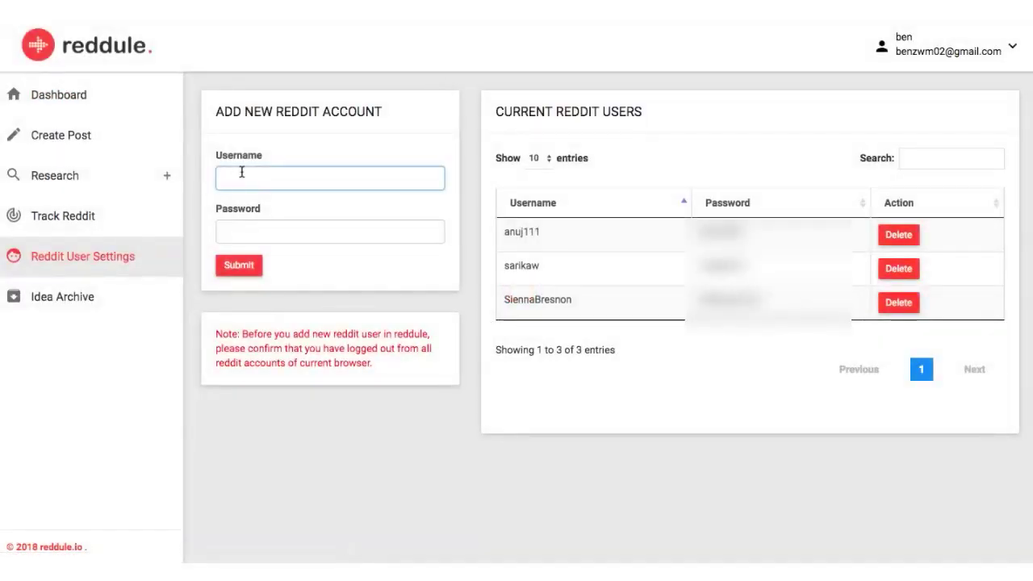
{"action": "left_click", "coordinate": [246, 235]}
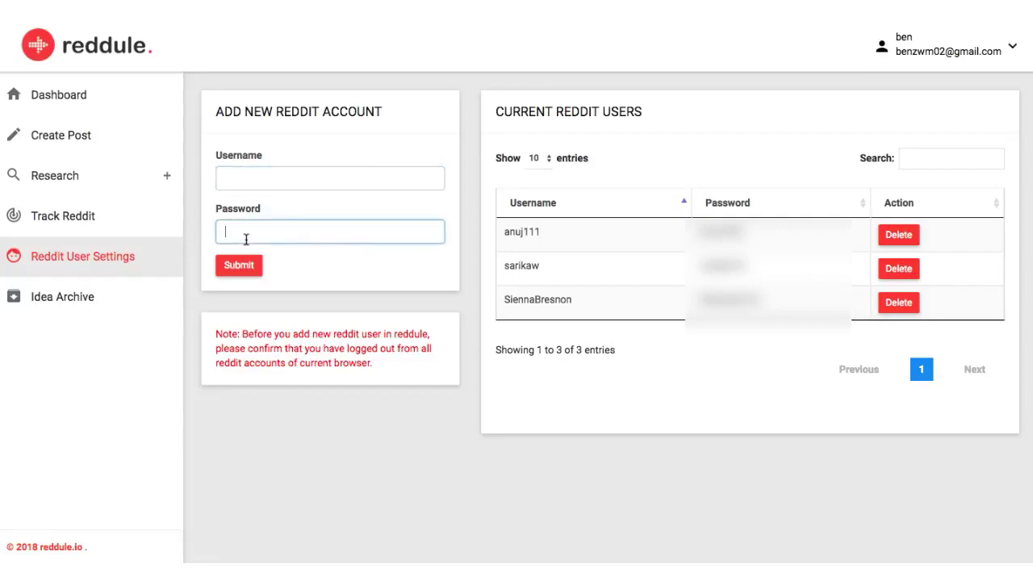
{"action": "left_click", "coordinate": [68, 227]}
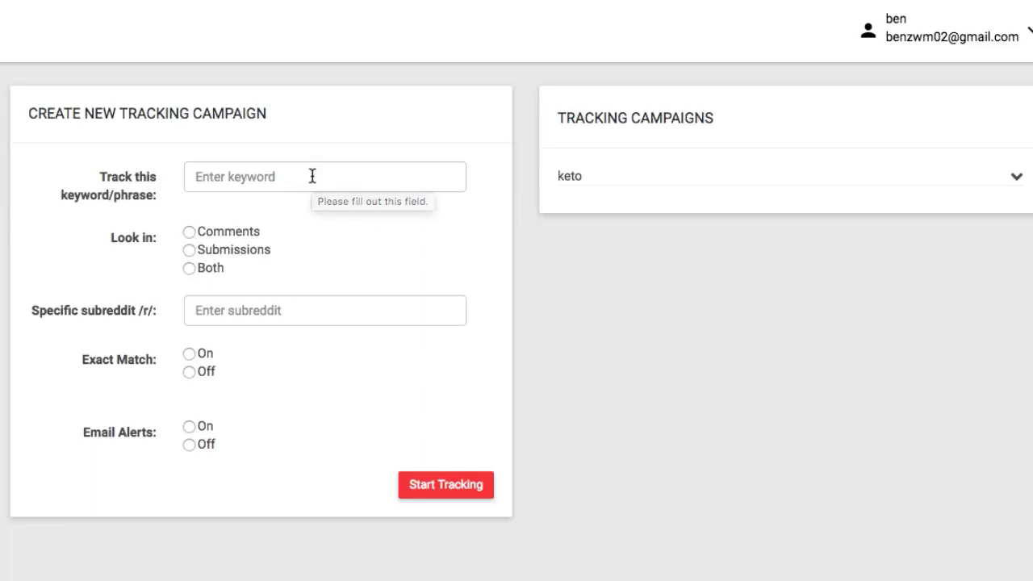
Enter keto as the tracked keyword, searching both comments and submissions
{"action": "left_click", "coordinate": [312, 176]}
{"action": "type", "text": "keto"}
{"action": "left_click", "coordinate": [292, 203]}
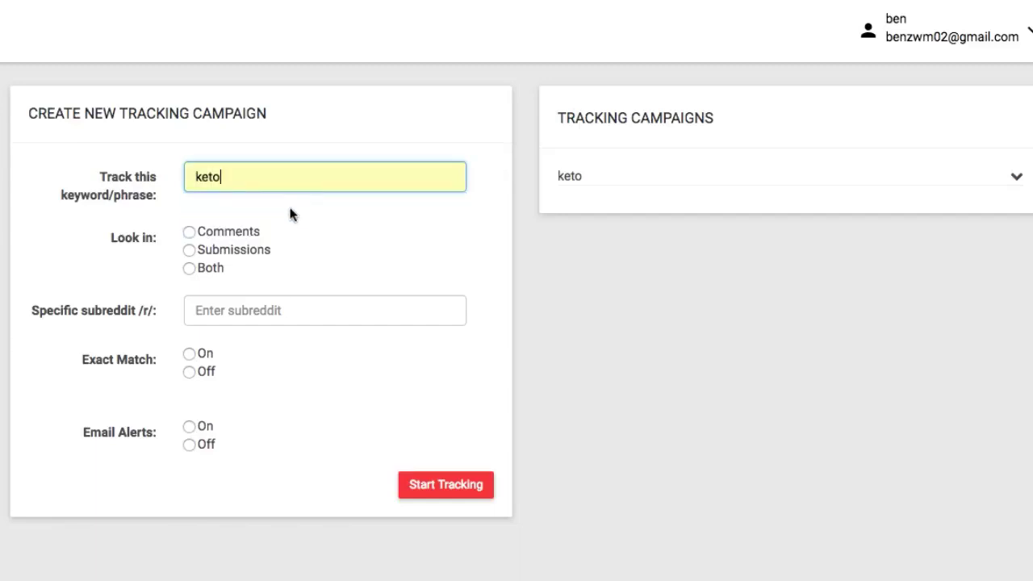
{"action": "left_click", "coordinate": [190, 232]}
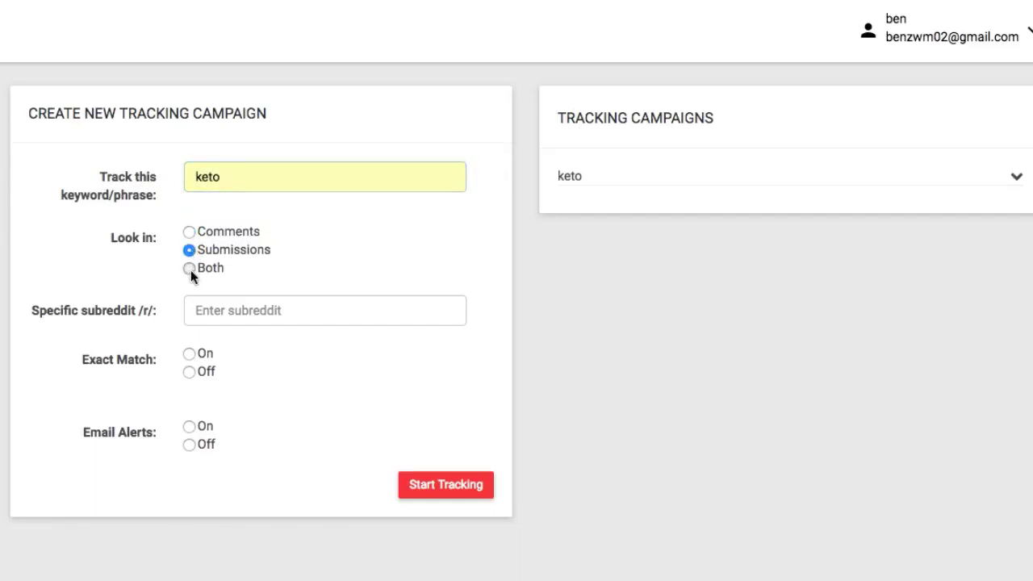
{"action": "left_click", "coordinate": [190, 269]}
Watch ketodiet with Exact Match and Email Alerts on, then browse the keto campaign's results
{"action": "left_click", "coordinate": [216, 310]}
{"action": "type", "text": "ketodiet"}
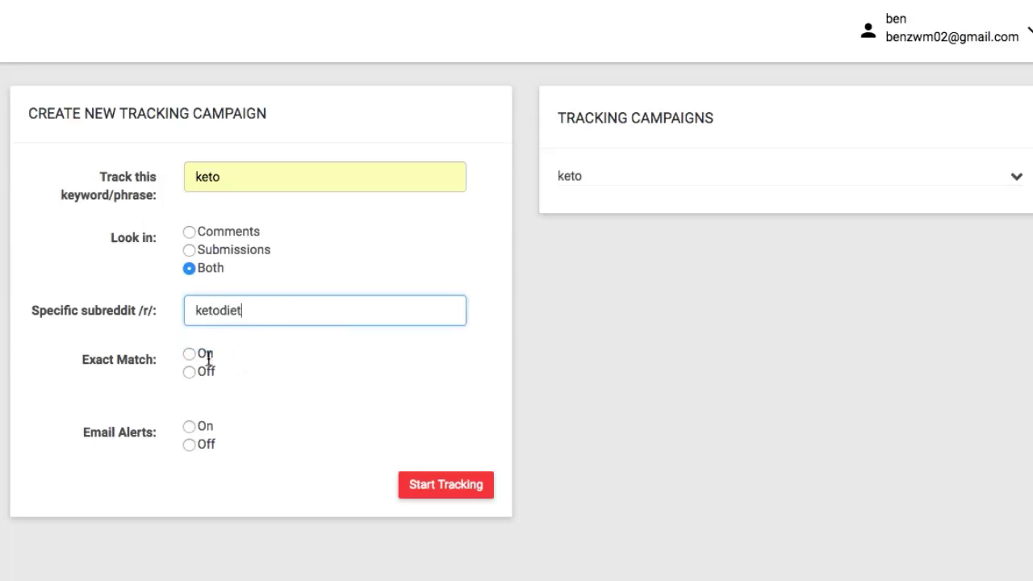
{"action": "left_click", "coordinate": [190, 356]}
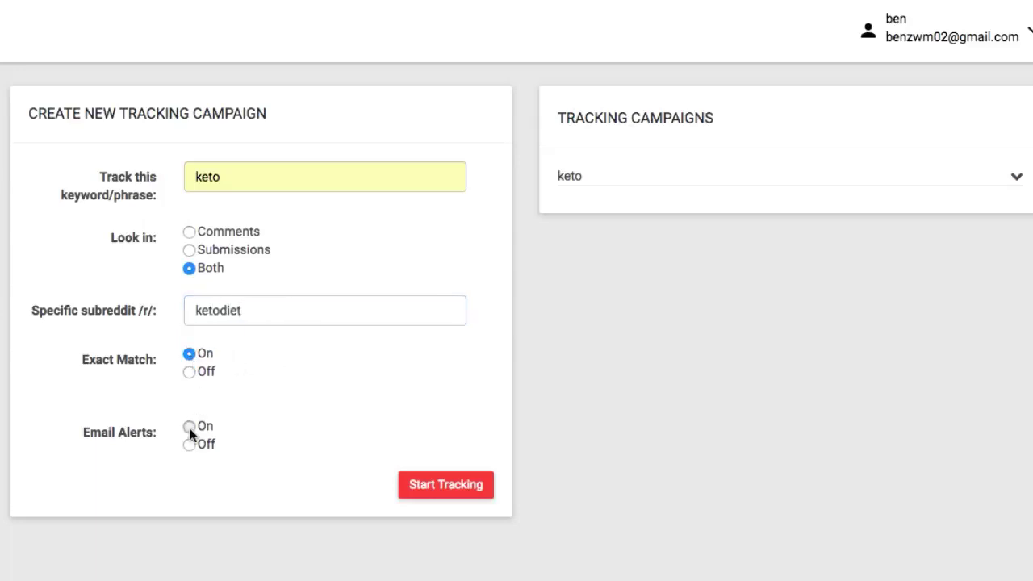
{"action": "left_click", "coordinate": [191, 427]}
{"action": "left_click", "coordinate": [1014, 177]}
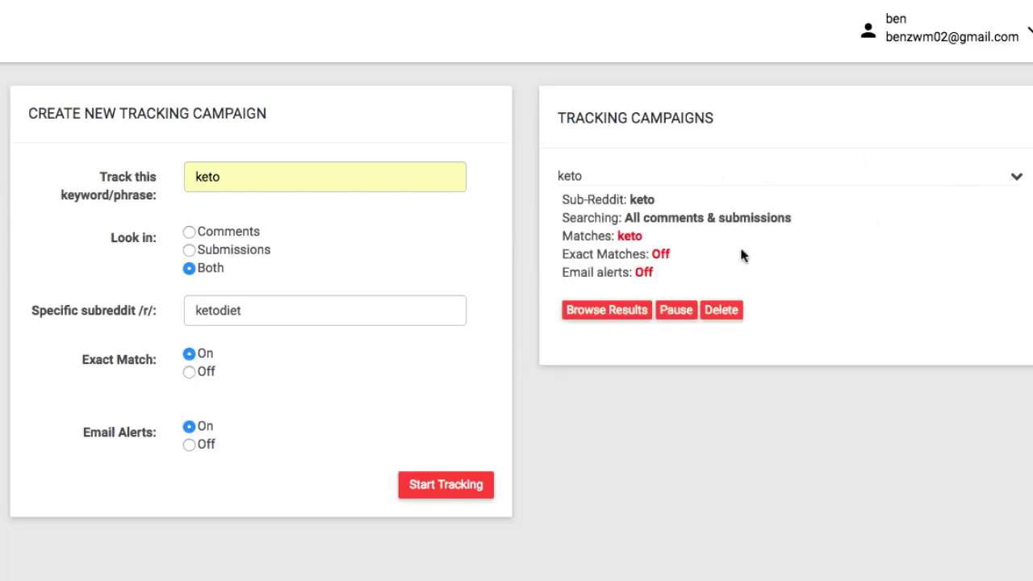
{"action": "left_click", "coordinate": [609, 311]}
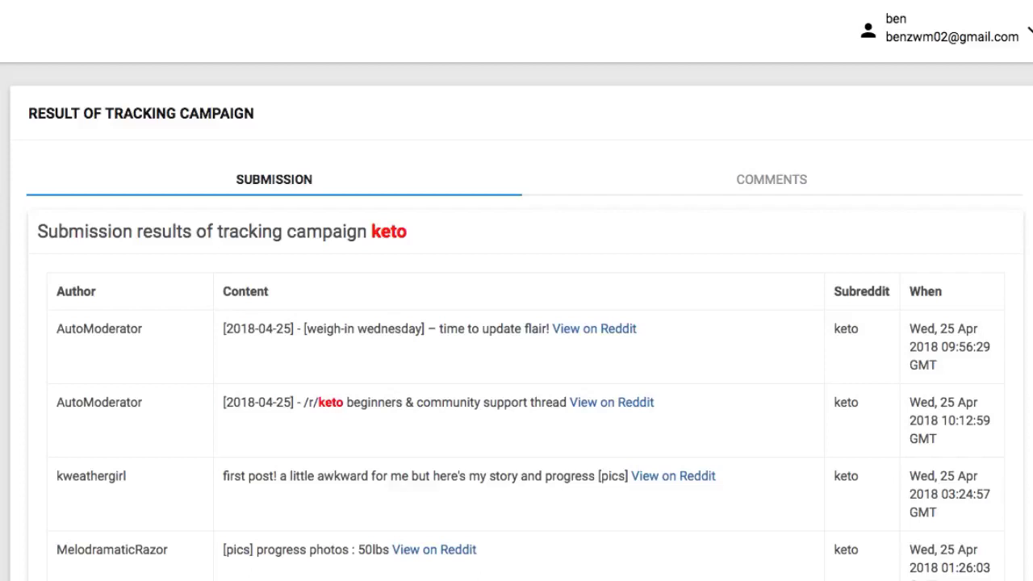
Scroll down the r/keto progress-story post on Reddit and start a comment on it
{"action": "scroll", "coordinate": [489, 357], "scroll_direction": "down", "scroll_amount": 5}
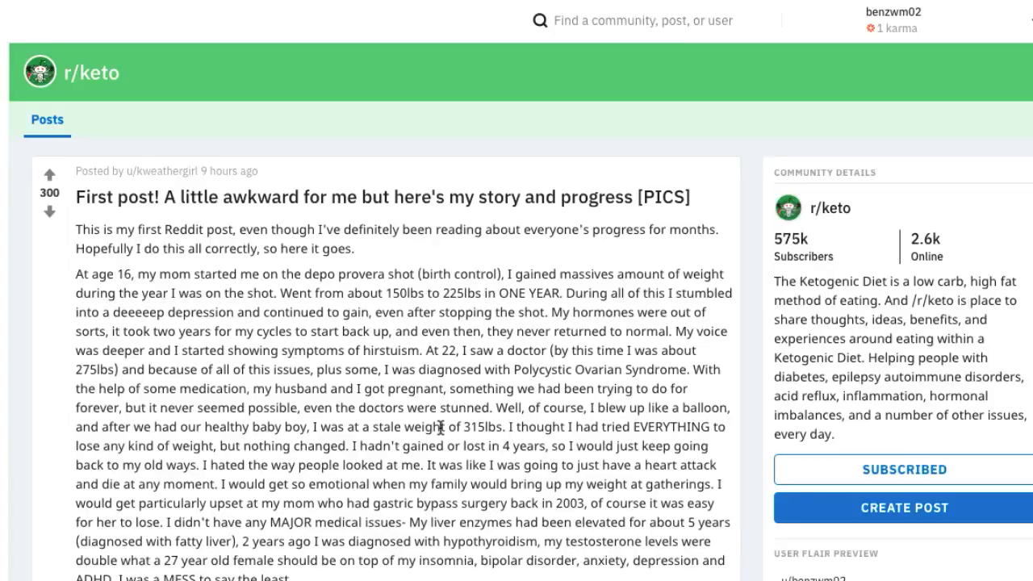
{"action": "scroll", "coordinate": [428, 448], "scroll_direction": "down", "scroll_amount": 3}
{"action": "scroll", "coordinate": [421, 452], "scroll_direction": "down", "scroll_amount": 5}
{"action": "left_click", "coordinate": [298, 368]}
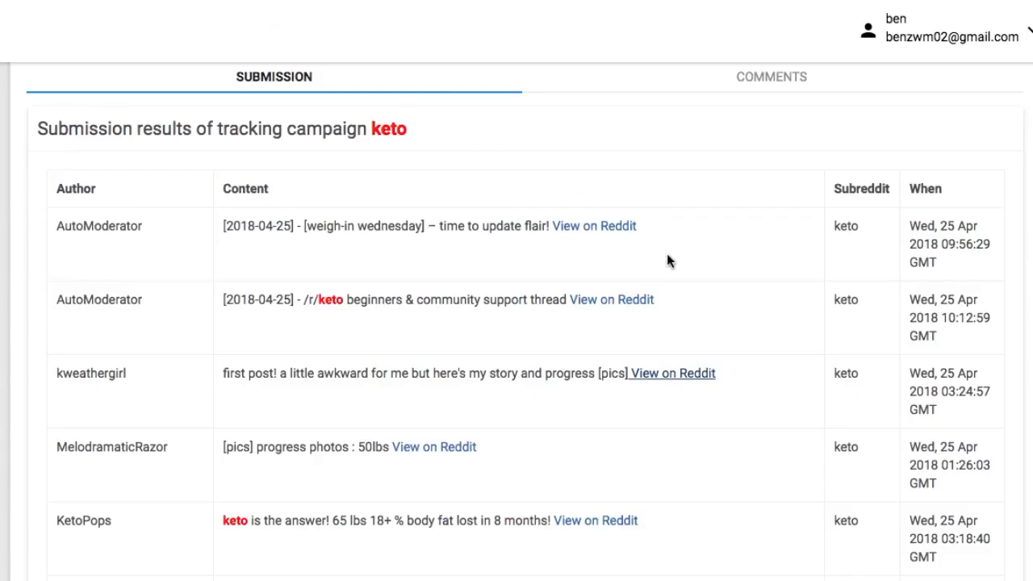
Review the keto submission matches, then switch the results to matching comments
{"action": "scroll", "coordinate": [666, 261], "scroll_direction": "down", "scroll_amount": 6}
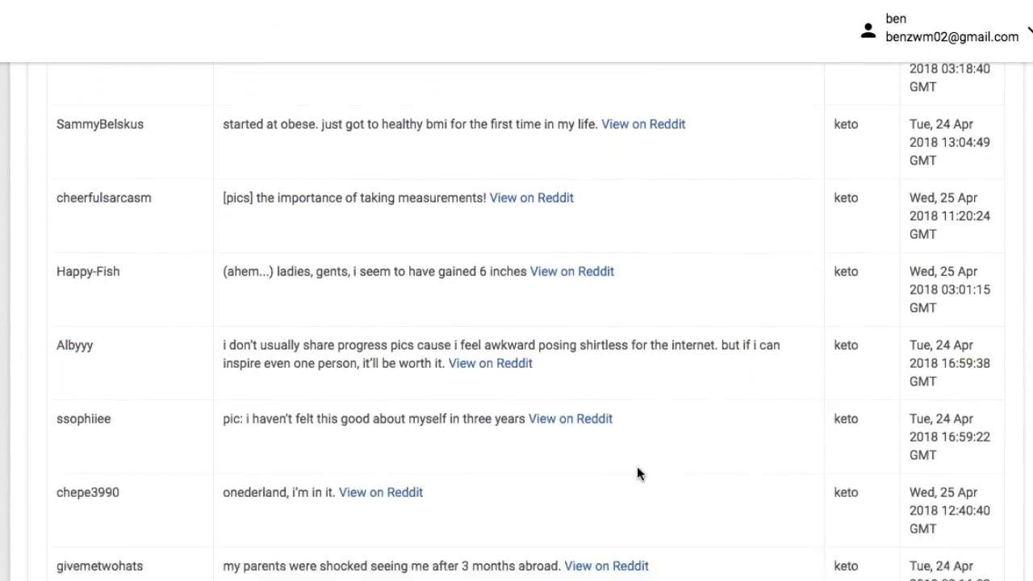
{"action": "scroll", "coordinate": [636, 465], "scroll_direction": "down", "scroll_amount": 3}
{"action": "scroll", "coordinate": [637, 465], "scroll_direction": "up", "scroll_amount": 6}
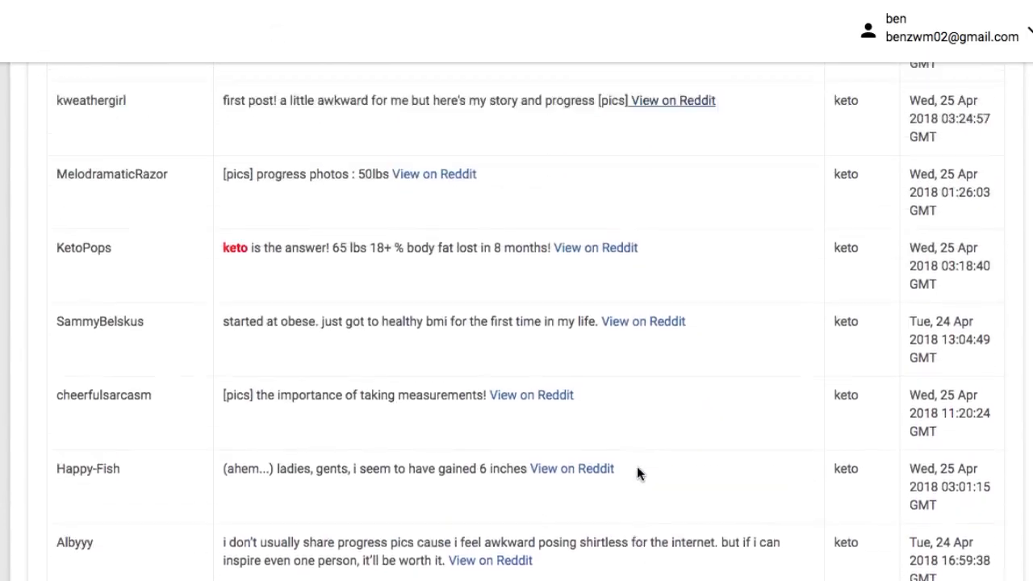
{"action": "scroll", "coordinate": [637, 465], "scroll_direction": "up", "scroll_amount": 4}
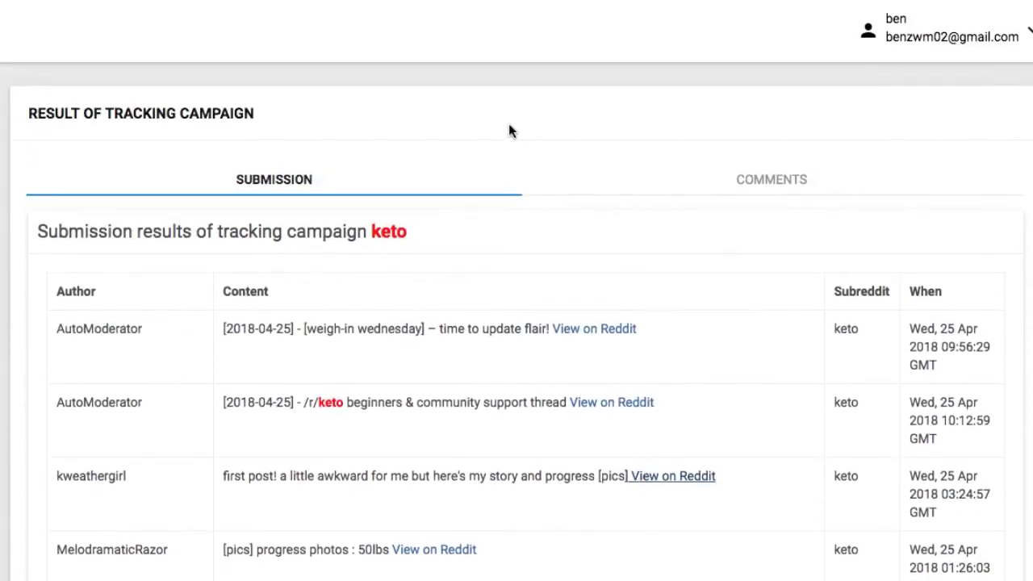
{"action": "left_click", "coordinate": [730, 190]}
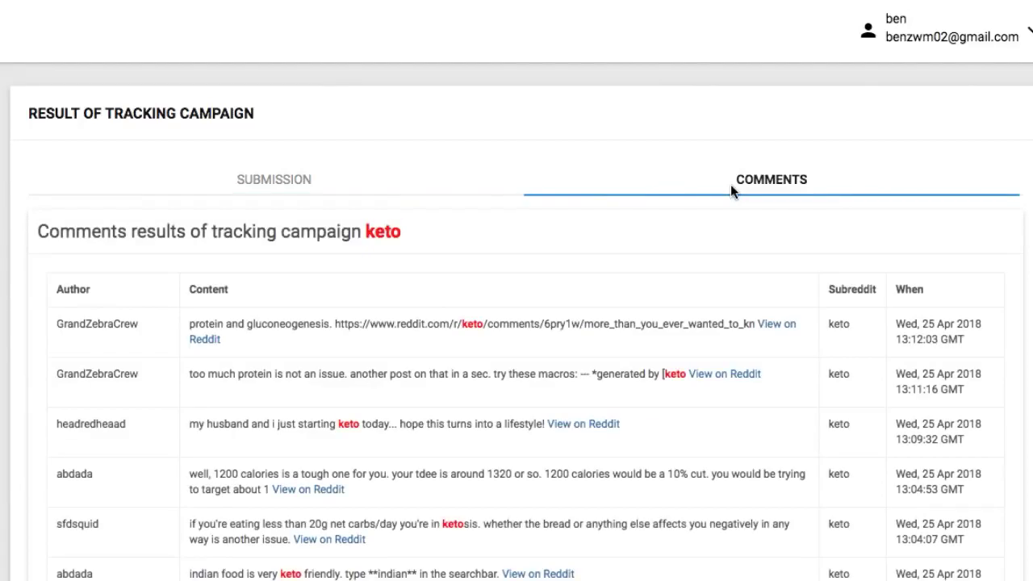
{"action": "scroll", "coordinate": [656, 411], "scroll_direction": "down", "scroll_amount": 3}
{"action": "scroll", "coordinate": [657, 411], "scroll_direction": "up", "scroll_amount": 1}
{"action": "scroll", "coordinate": [655, 409], "scroll_direction": "up", "scroll_amount": 2}
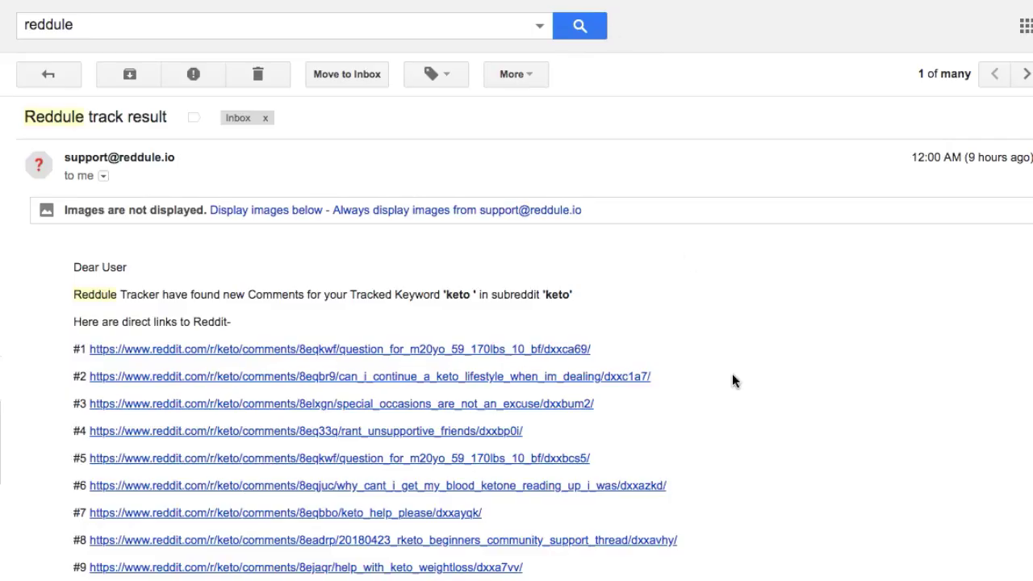
Scroll through the Reddule track-result email's links to new r/keto comments
{"action": "scroll", "coordinate": [731, 374], "scroll_direction": "down", "scroll_amount": 5}
{"action": "scroll", "coordinate": [731, 374], "scroll_direction": "up", "scroll_amount": 4}
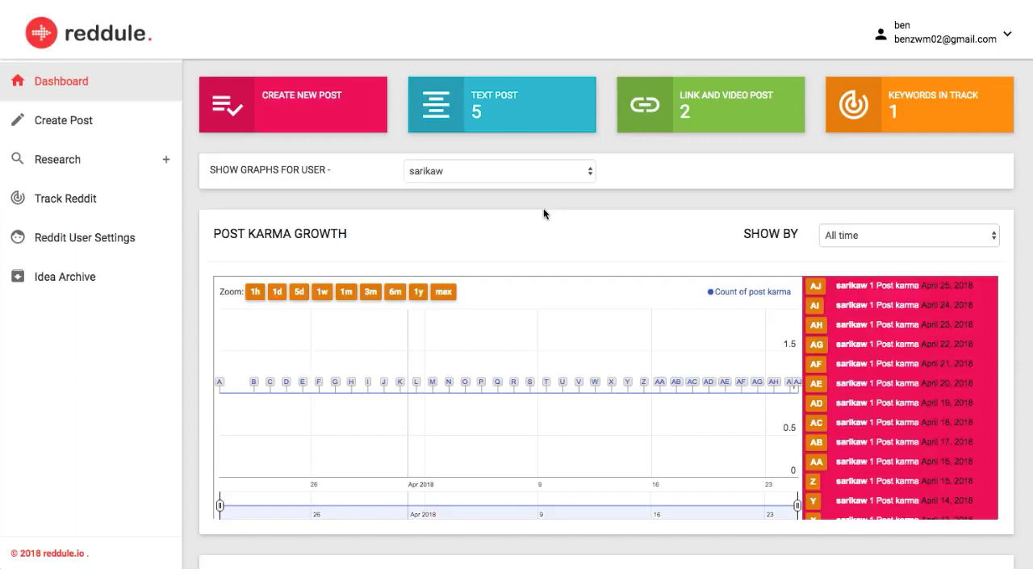
Open Create Post and move from the text and link post forms to the video link form
{"action": "left_click", "coordinate": [94, 124]}
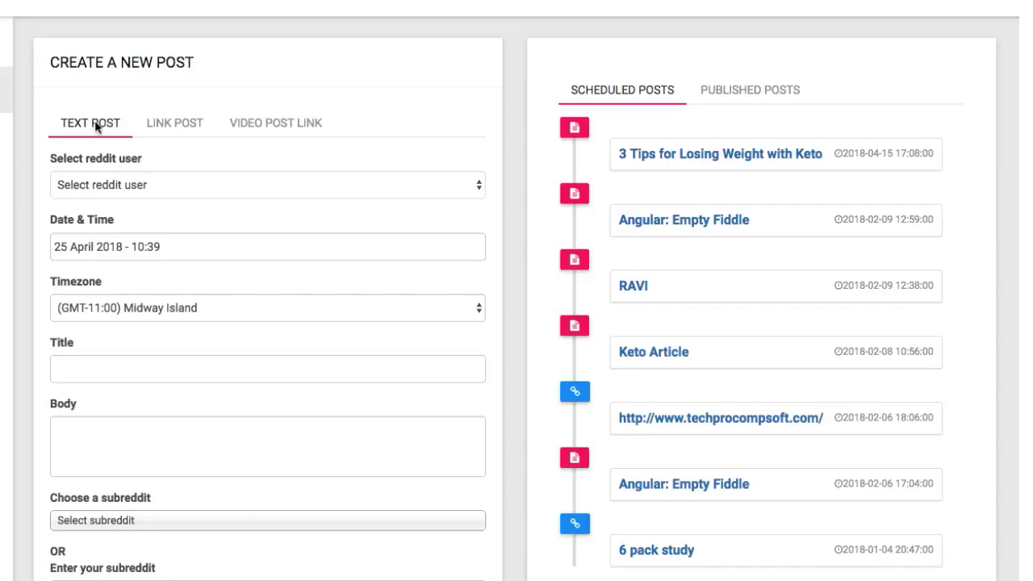
{"action": "left_click", "coordinate": [115, 419]}
{"action": "left_click", "coordinate": [182, 125]}
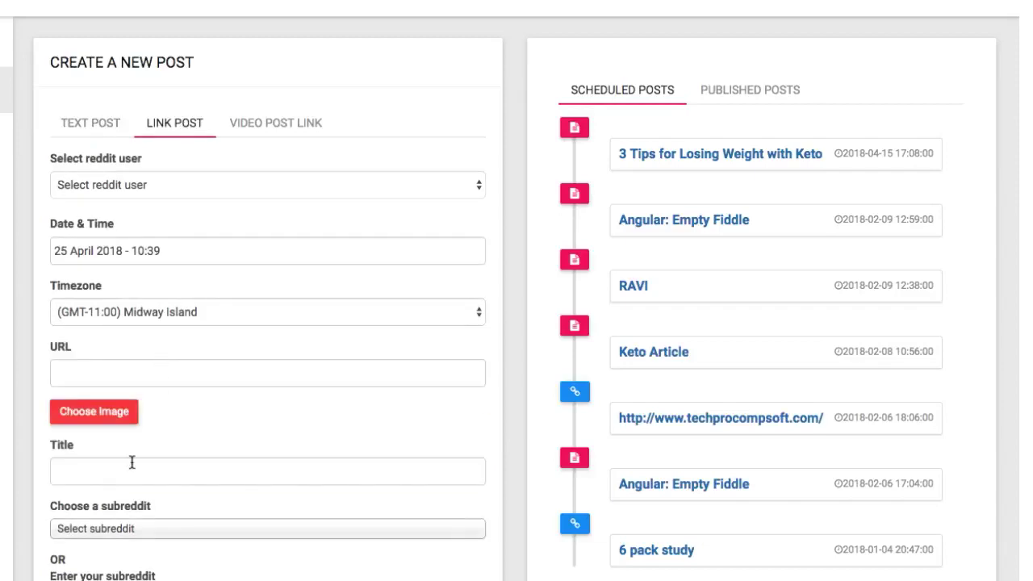
{"action": "left_click", "coordinate": [131, 364]}
{"action": "left_click", "coordinate": [272, 131]}
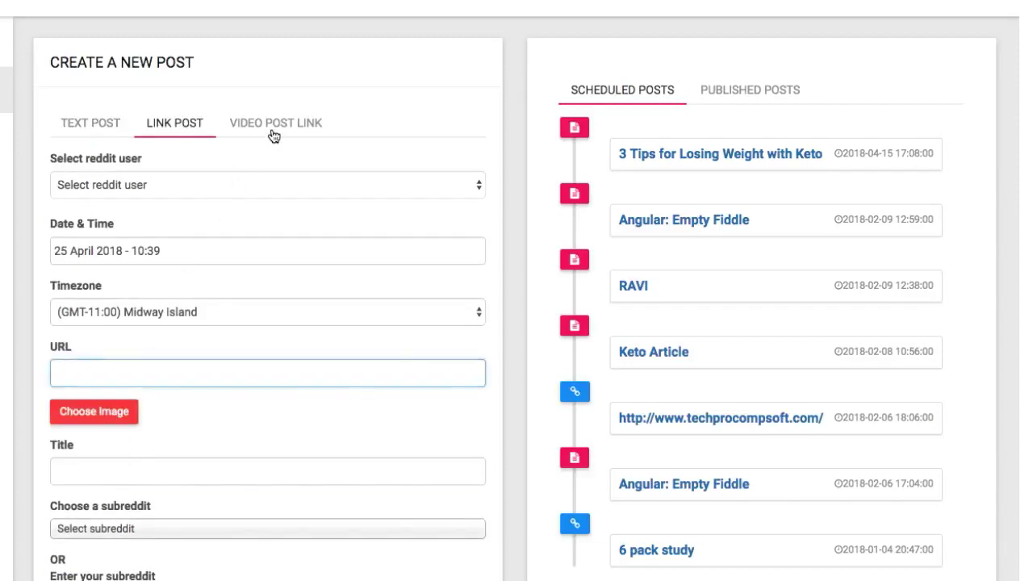
Schedule a text post titled 'Title' with body 'here's the body' to HOME DECOR QUOTE
{"action": "left_click", "coordinate": [92, 131]}
{"action": "left_click", "coordinate": [108, 374]}
{"action": "type", "text": "Title"}
{"action": "left_click", "coordinate": [129, 460]}
{"action": "type", "text": "here's the body"}
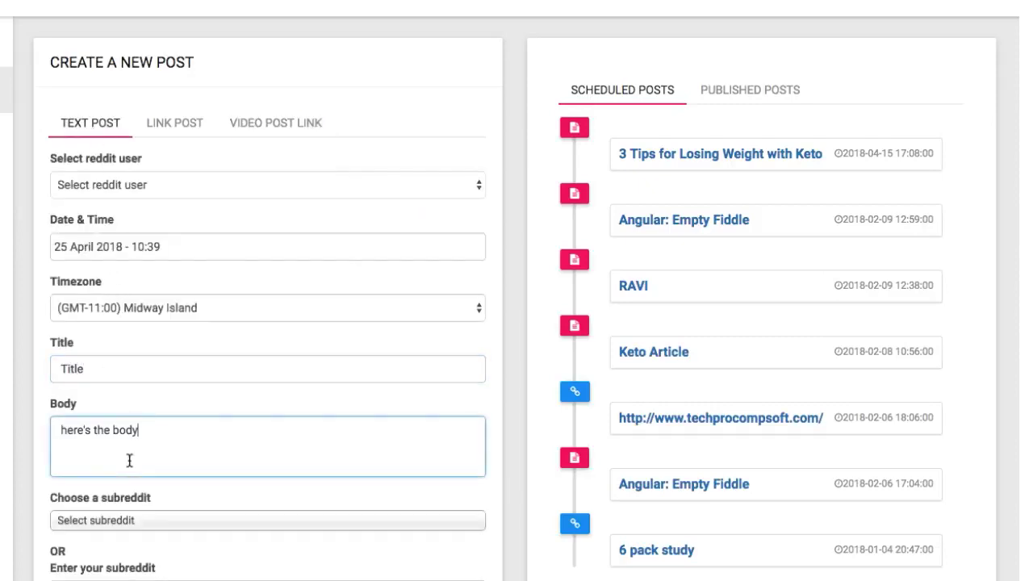
{"action": "scroll", "coordinate": [45, 468], "scroll_direction": "down", "scroll_amount": 1}
{"action": "left_click", "coordinate": [78, 443]}
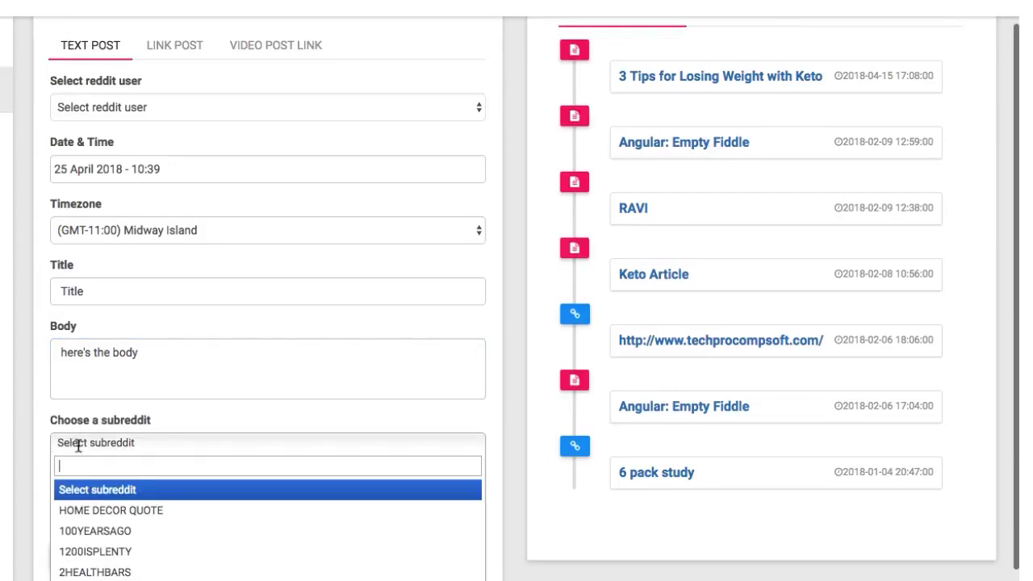
{"action": "left_click", "coordinate": [83, 510]}
{"action": "scroll", "coordinate": [84, 516], "scroll_direction": "down", "scroll_amount": 1}
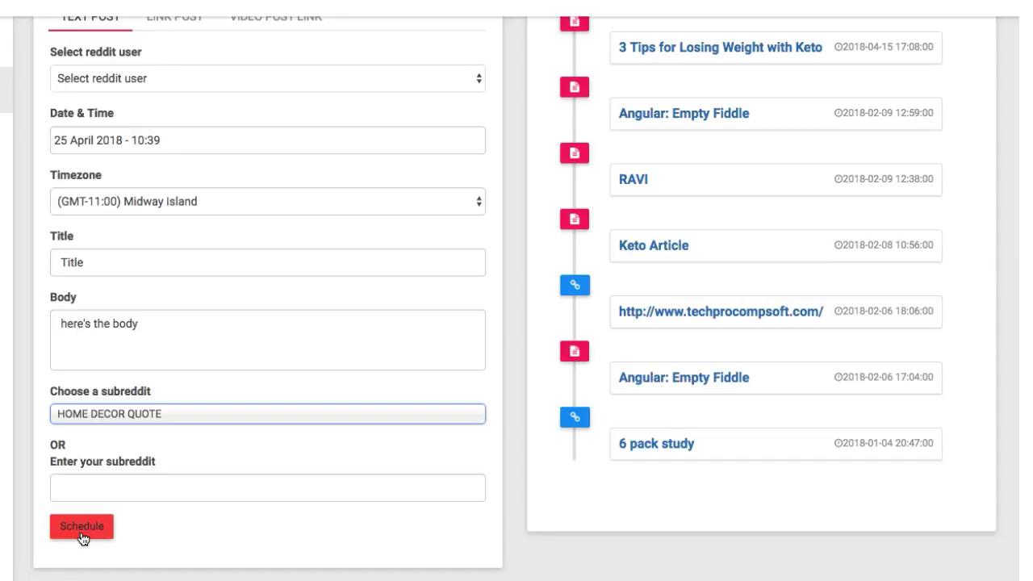
{"action": "left_click", "coordinate": [82, 526]}
{"action": "scroll", "coordinate": [81, 535], "scroll_direction": "up", "scroll_amount": 2}
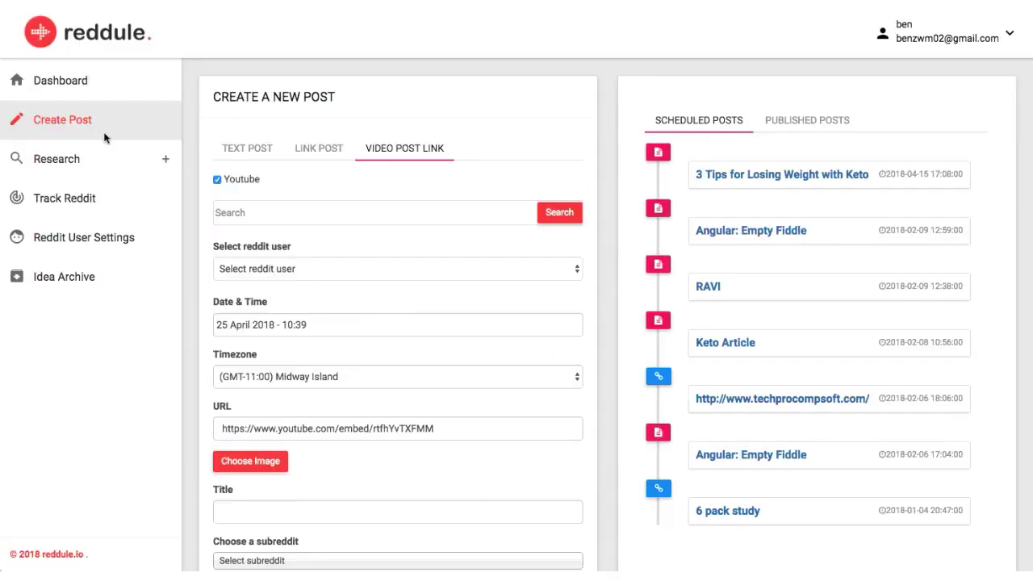
Search YouTube for keto and attach a keto video link to the post
{"action": "left_click", "coordinate": [245, 213]}
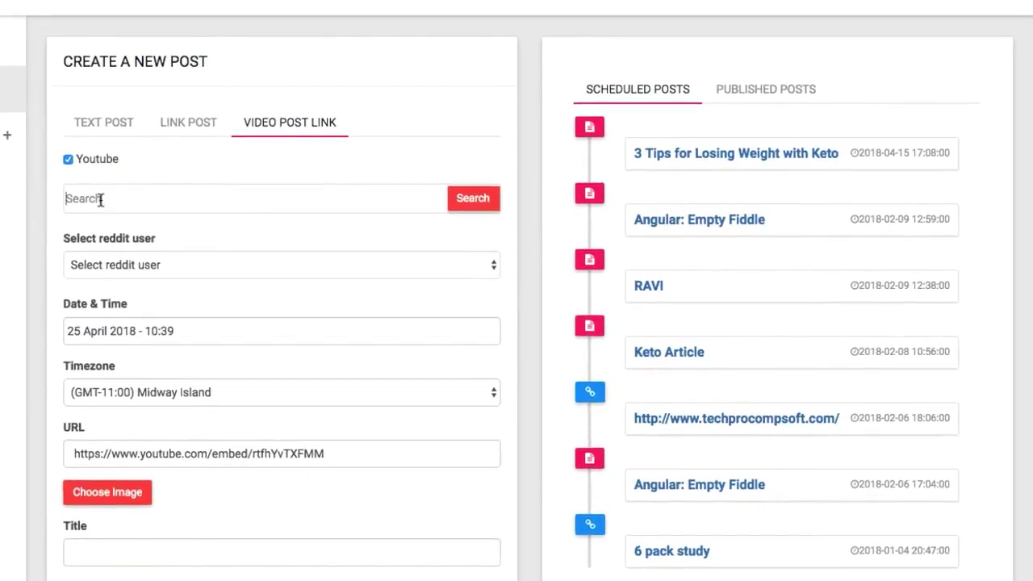
{"action": "type", "text": "keto"}
{"action": "left_click", "coordinate": [481, 199]}
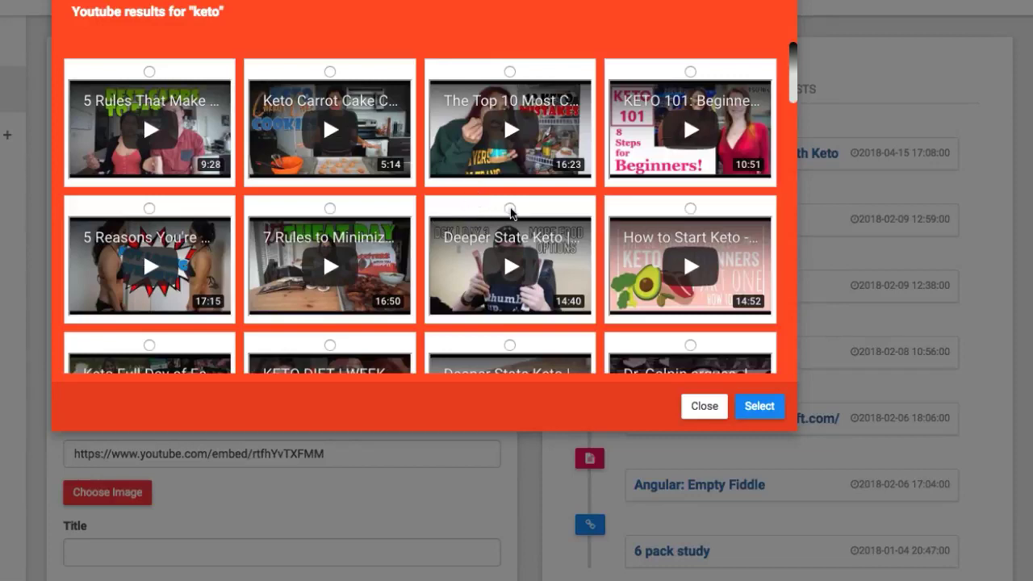
{"action": "left_click", "coordinate": [510, 209]}
{"action": "left_click", "coordinate": [756, 407]}
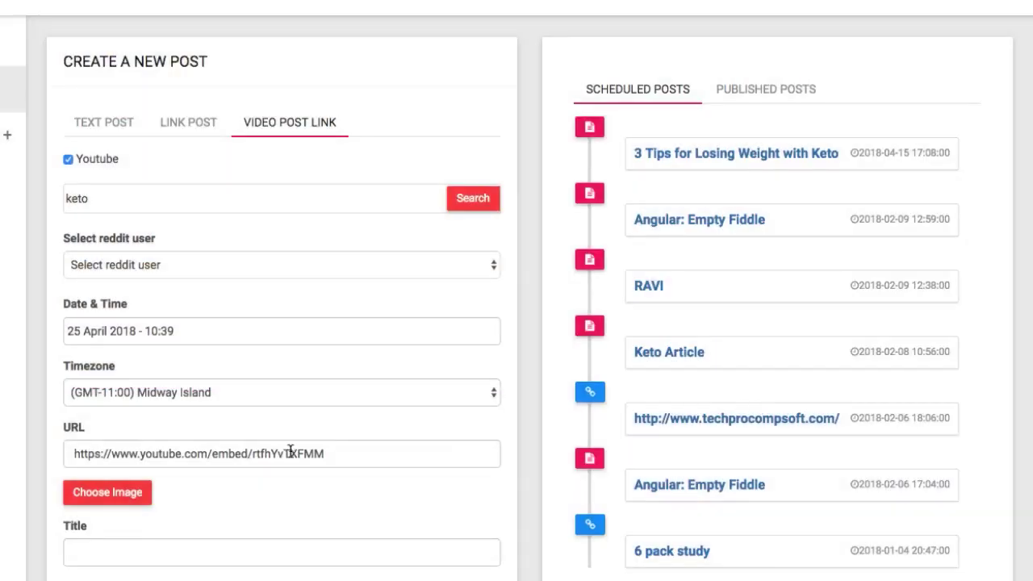
Schedule the video post to the keto subreddit for 25 April 2018 at 10:39
{"action": "scroll", "coordinate": [291, 452], "scroll_direction": "down", "scroll_amount": 5}
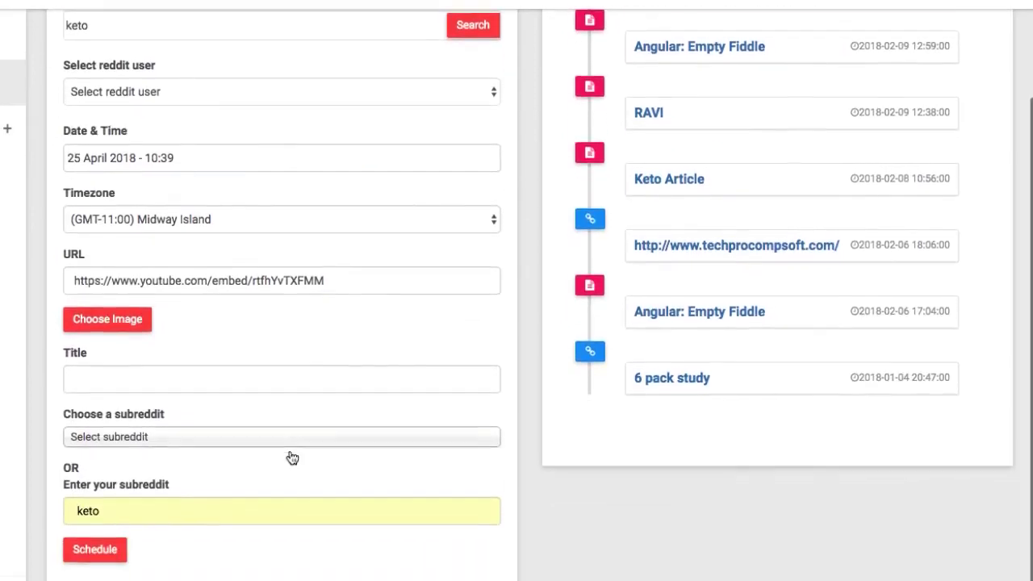
{"action": "left_click", "coordinate": [108, 517]}
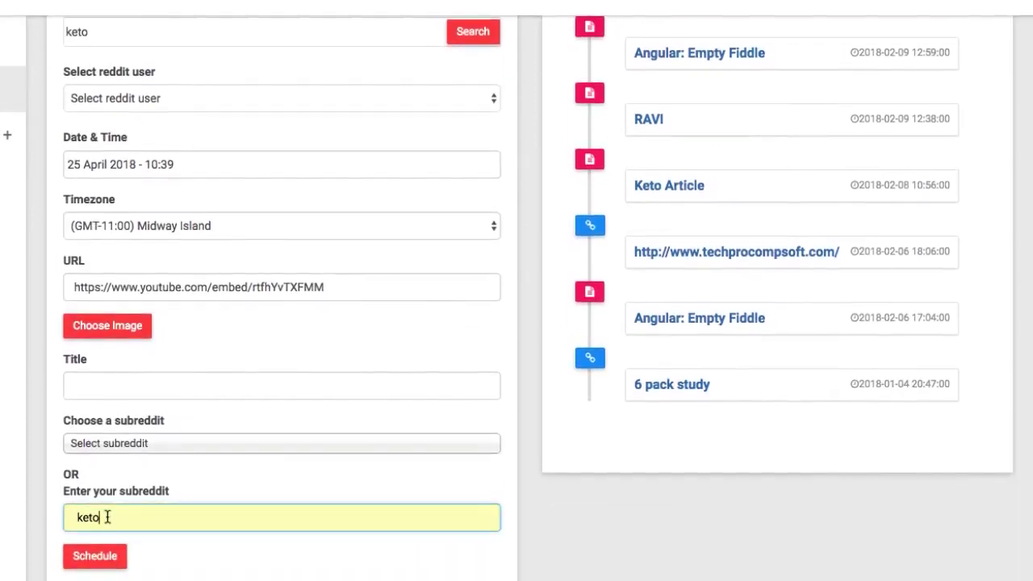
{"action": "left_click", "coordinate": [90, 557]}
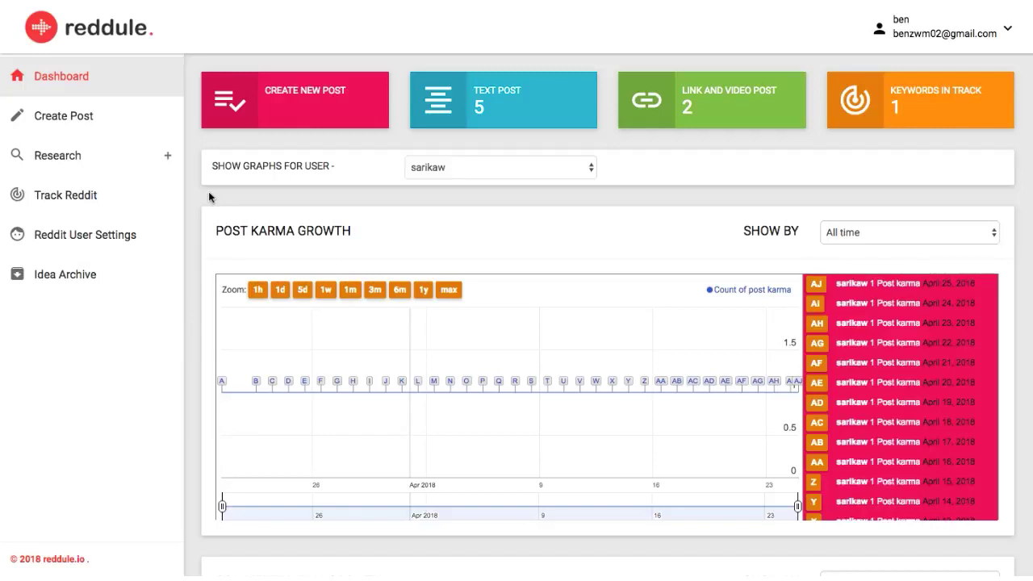
Open the Idea Archive and scroll through its table of saved Reddit posts
{"action": "left_click", "coordinate": [72, 280]}
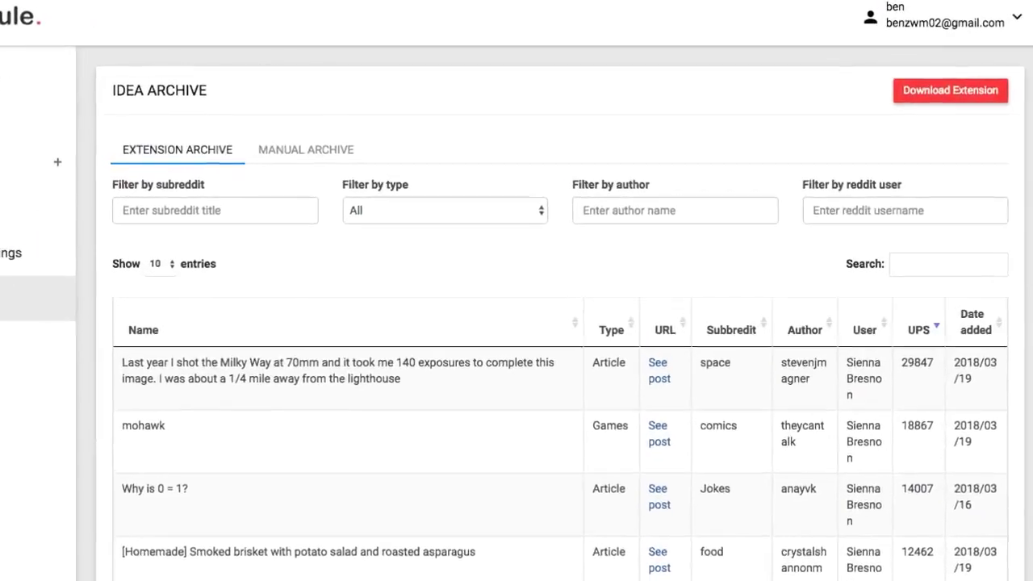
{"action": "scroll", "coordinate": [607, 351], "scroll_direction": "down", "scroll_amount": 3}
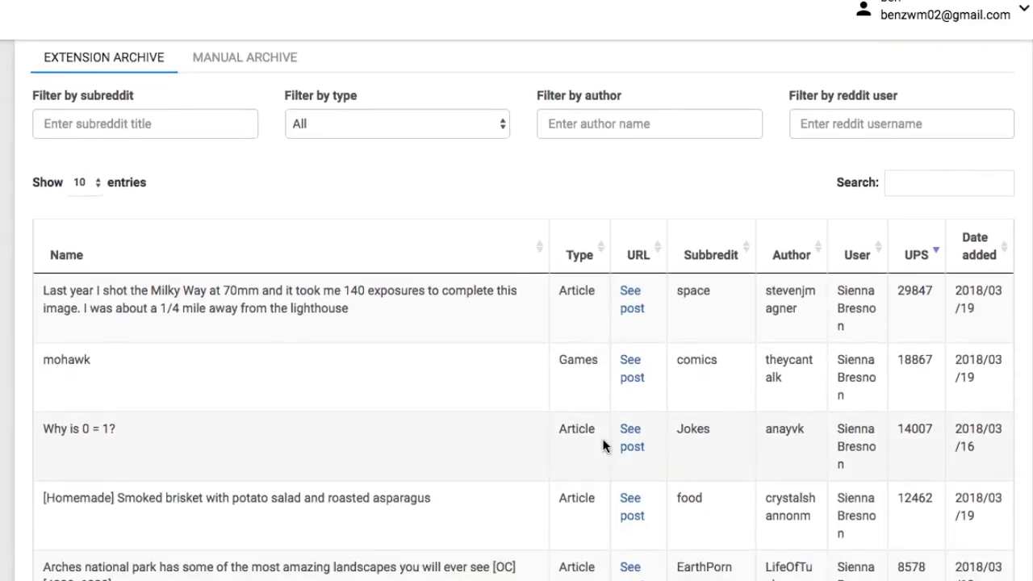
{"action": "scroll", "coordinate": [603, 444], "scroll_direction": "up", "scroll_amount": 4}
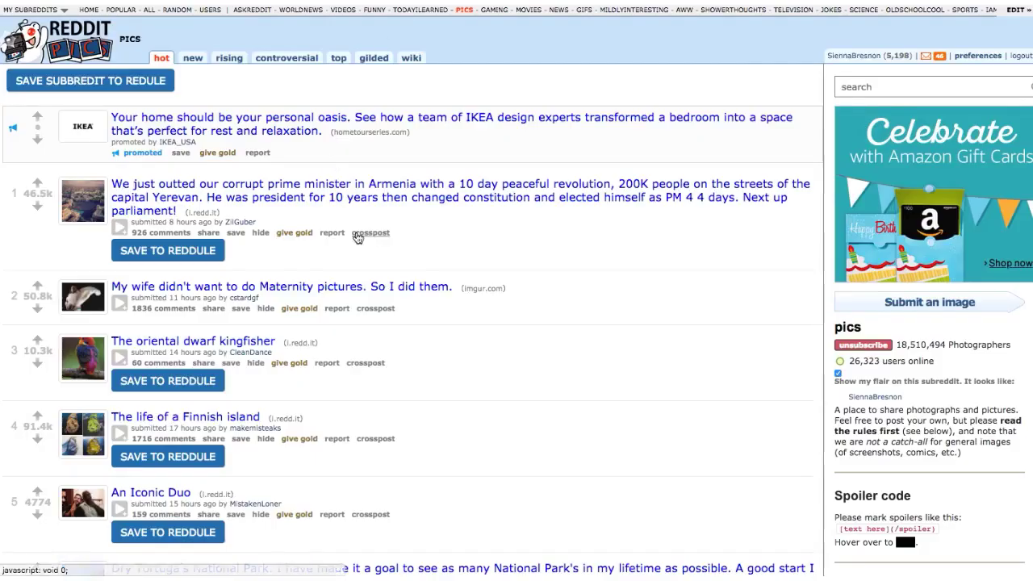
{"action": "scroll", "coordinate": [358, 235], "scroll_direction": "down", "scroll_amount": 1}
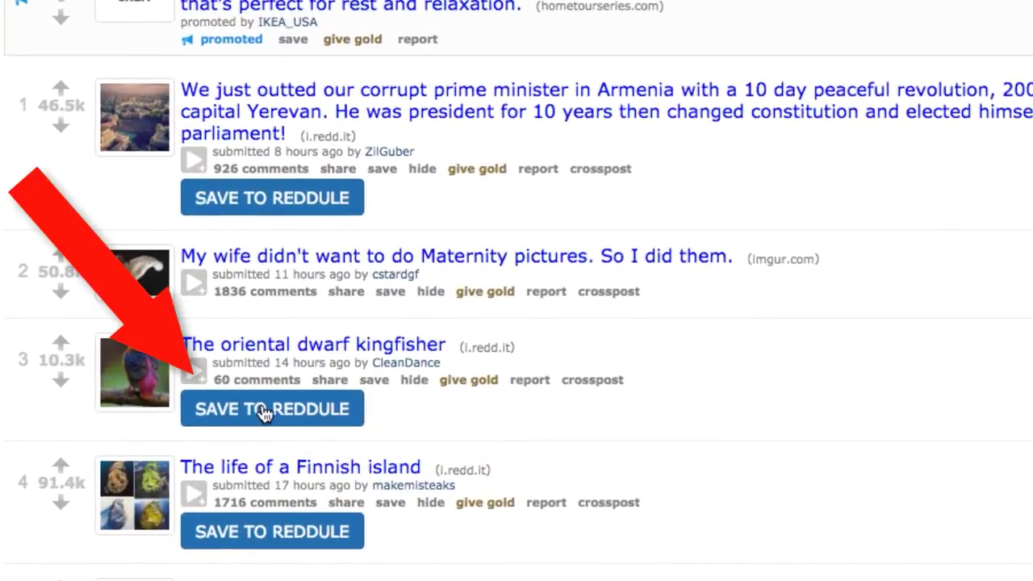
Save the oriental dwarf kingfisher post to Reddule with post type Article
{"action": "left_click", "coordinate": [172, 287]}
{"action": "left_click", "coordinate": [552, 142]}
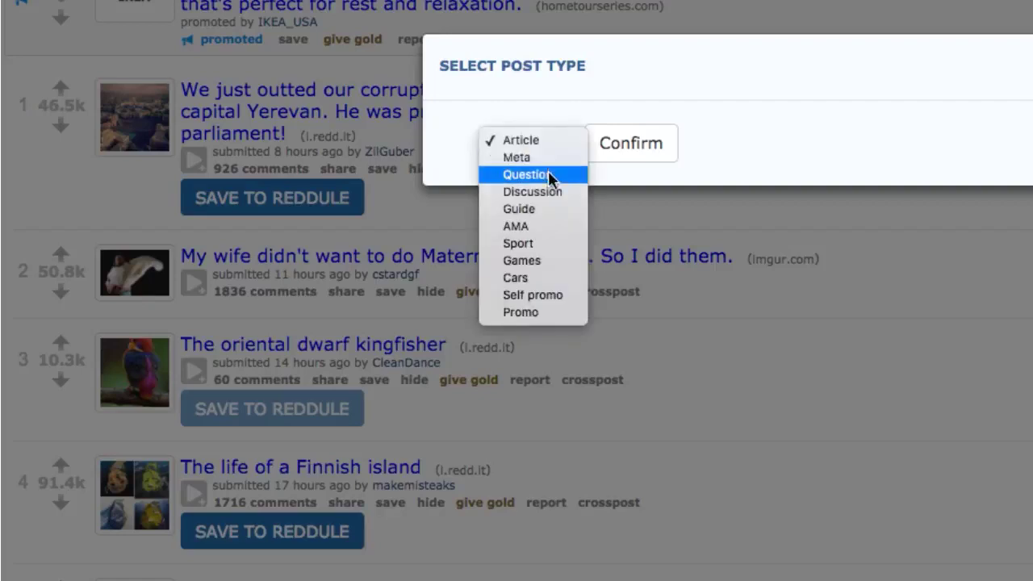
{"action": "left_click", "coordinate": [547, 117]}
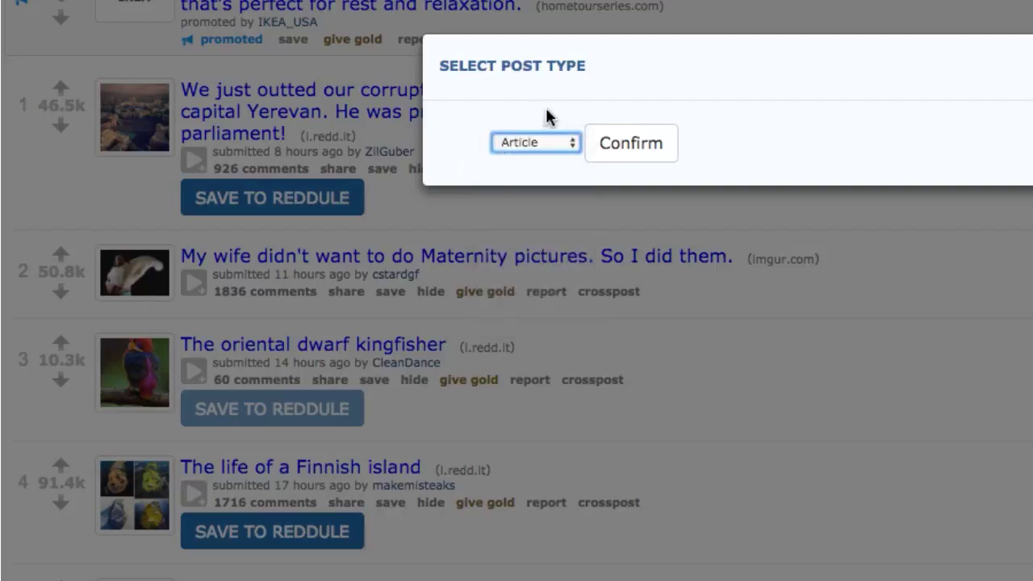
{"action": "left_click", "coordinate": [630, 146]}
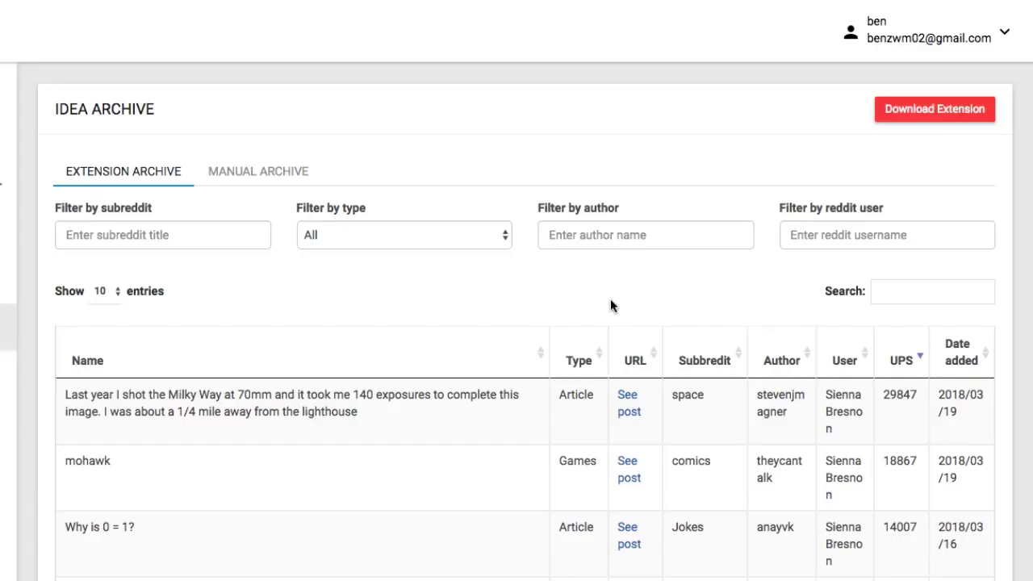
Scroll down the dashboard to bring the Research section into view
{"action": "scroll", "coordinate": [611, 305], "scroll_direction": "down", "scroll_amount": 3}
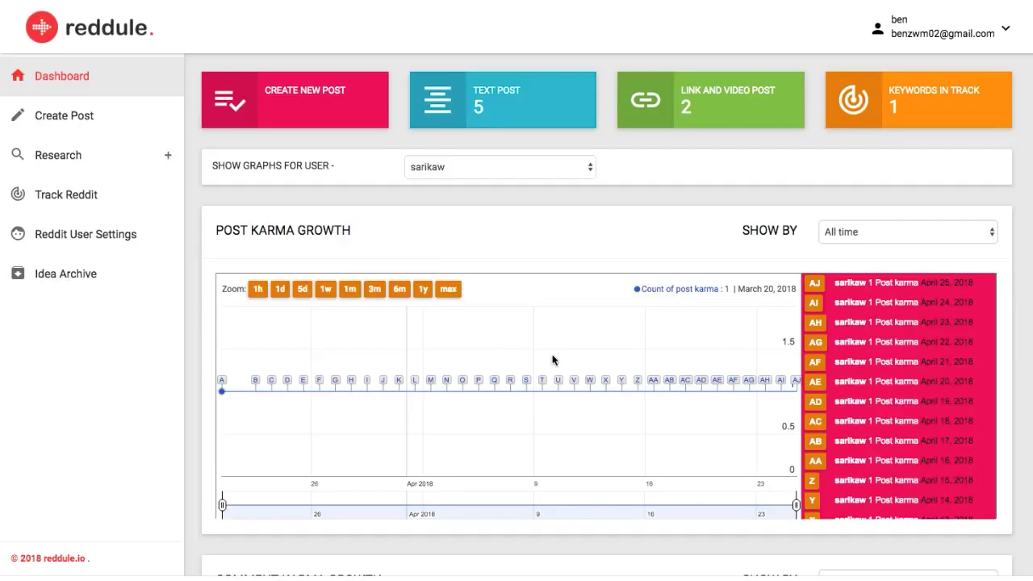
Look up 'paleo' in Discover Subreddits to get related suggestions like keto, vegan and loseit
{"action": "left_click", "coordinate": [162, 159]}
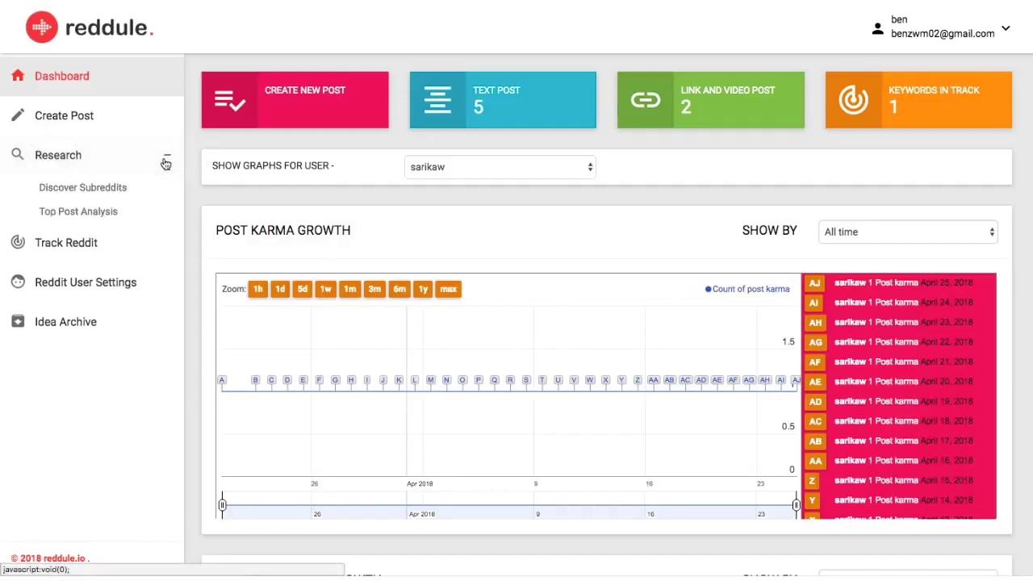
{"action": "left_click", "coordinate": [96, 196]}
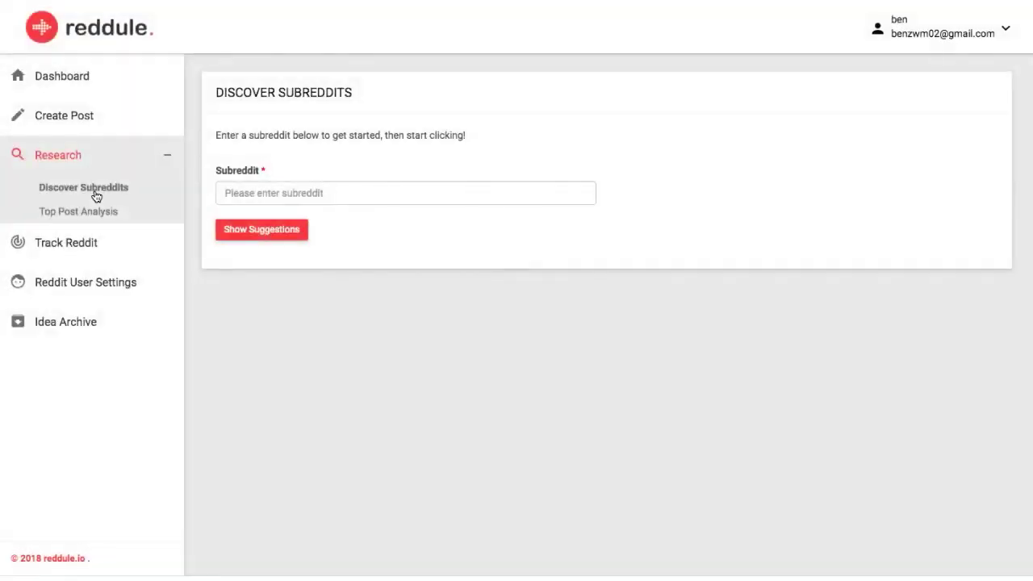
{"action": "left_click", "coordinate": [241, 193]}
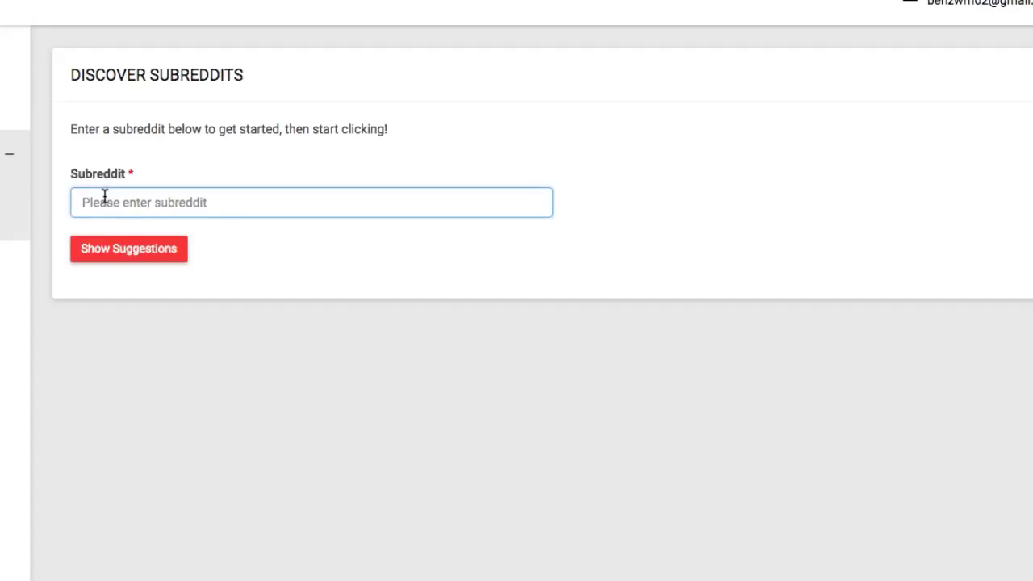
{"action": "type", "text": "pale"}
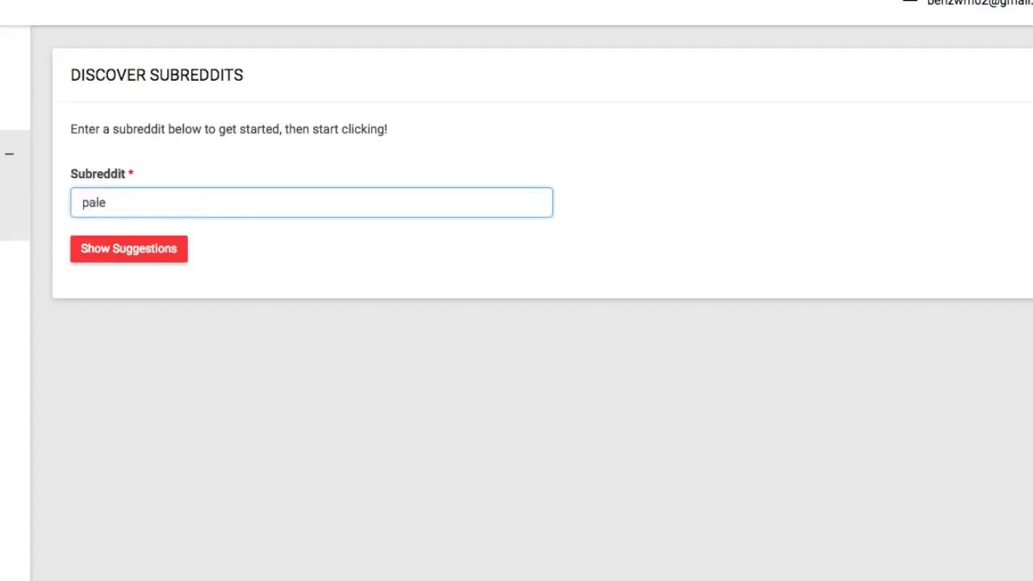
{"action": "type", "text": "o"}
{"action": "left_click", "coordinate": [119, 248]}
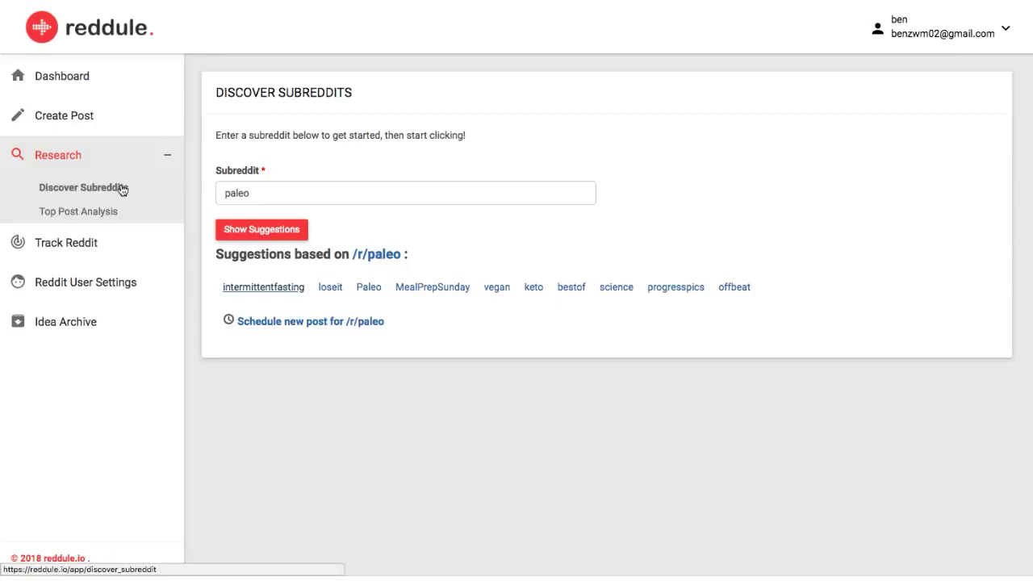
{"action": "left_click", "coordinate": [93, 214]}
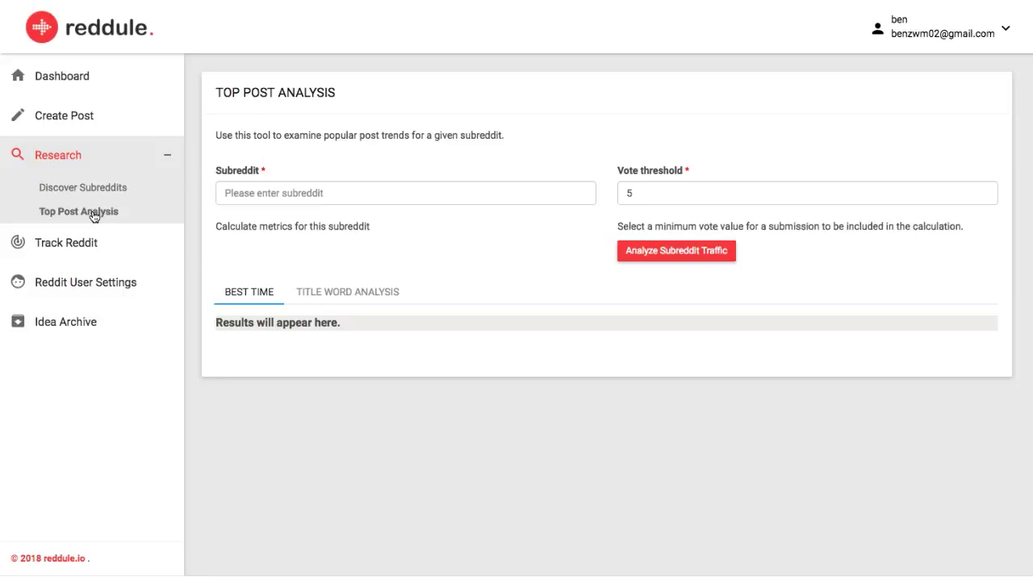
Analyse keto's top posts at vote threshold 5, showing best times Tuesday 8:00, Saturday 8:00, Sunday 4:00
{"action": "left_click", "coordinate": [228, 193]}
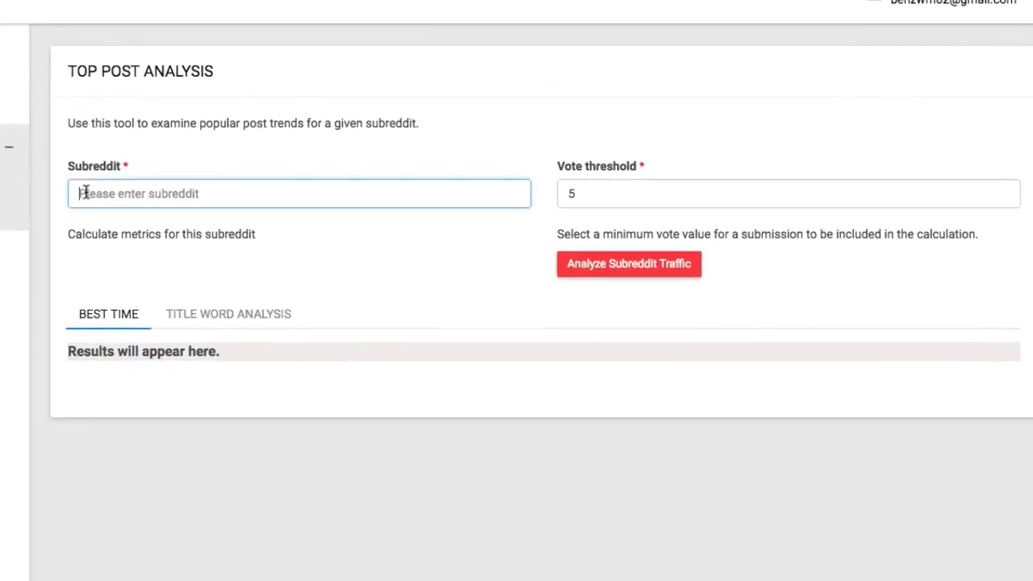
{"action": "type", "text": "keto"}
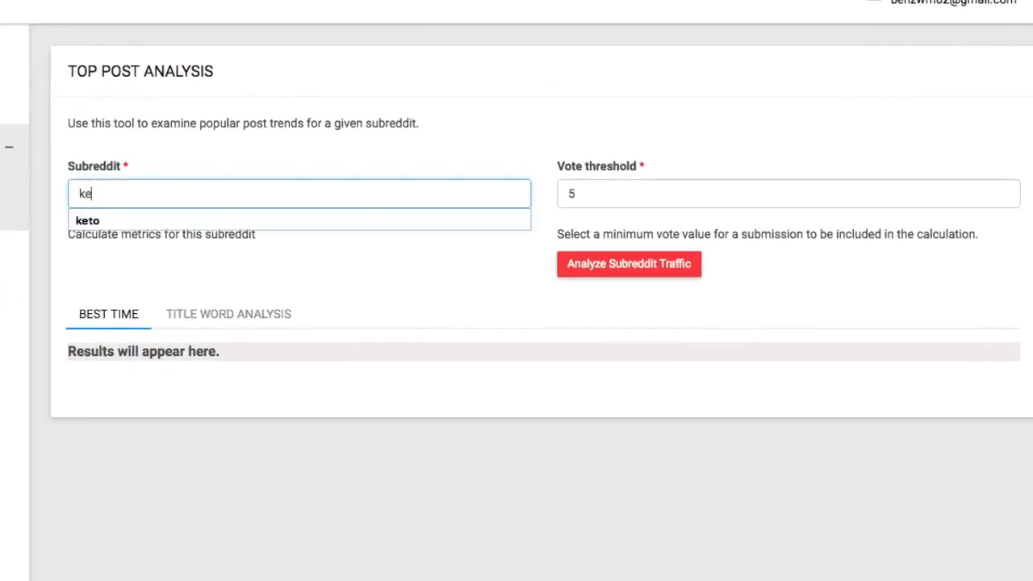
{"action": "left_click", "coordinate": [639, 264]}
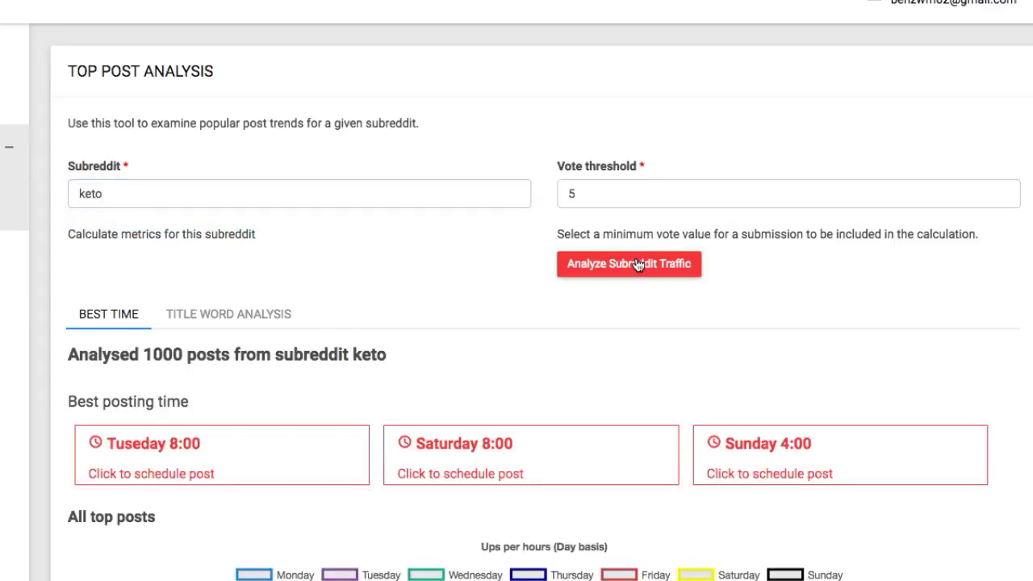
{"action": "scroll", "coordinate": [49, 355], "scroll_direction": "down", "scroll_amount": 4}
{"action": "scroll", "coordinate": [49, 355], "scroll_direction": "down", "scroll_amount": 2}
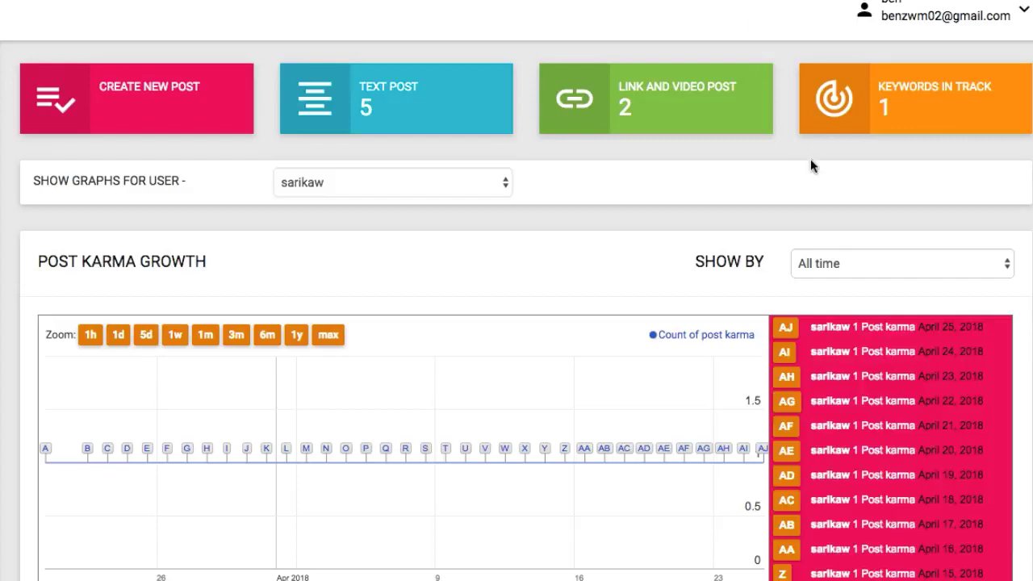
{"action": "scroll", "coordinate": [811, 164], "scroll_direction": "down", "scroll_amount": 2}
{"action": "scroll", "coordinate": [812, 165], "scroll_direction": "down", "scroll_amount": 3}
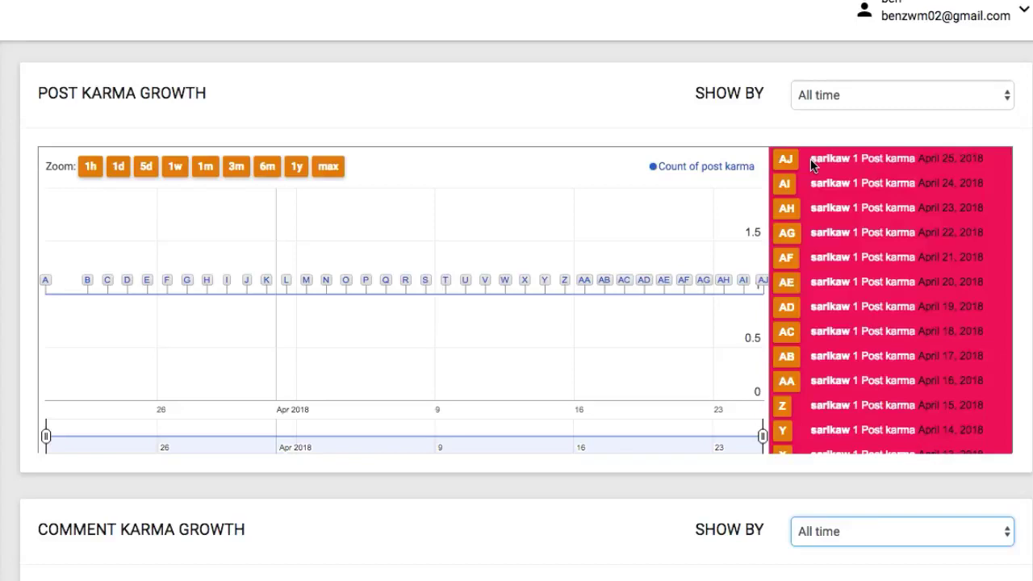
{"action": "left_click", "coordinate": [848, 97]}
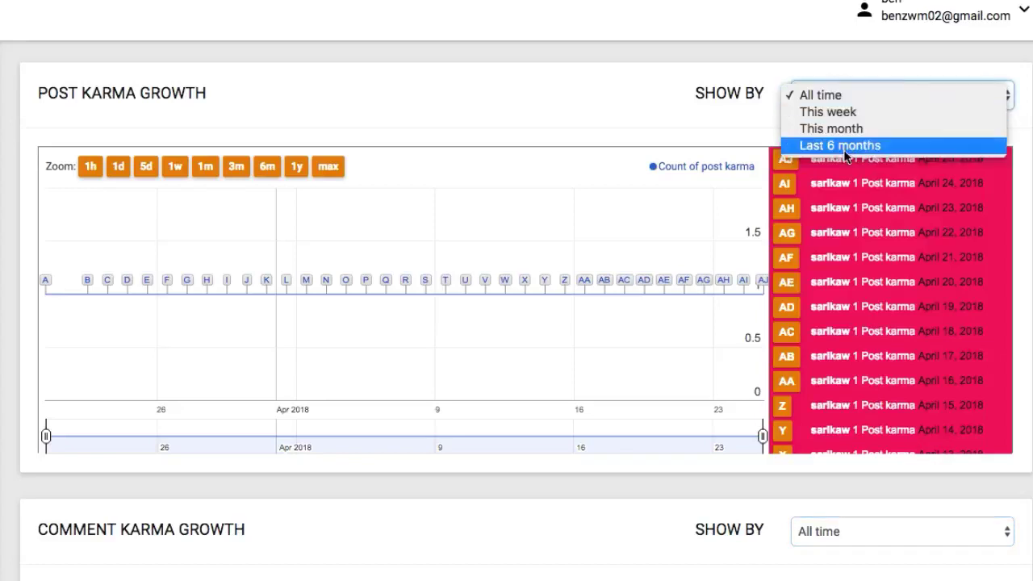
{"action": "left_click", "coordinate": [836, 95]}
{"action": "scroll", "coordinate": [830, 290], "scroll_direction": "down", "scroll_amount": 2}
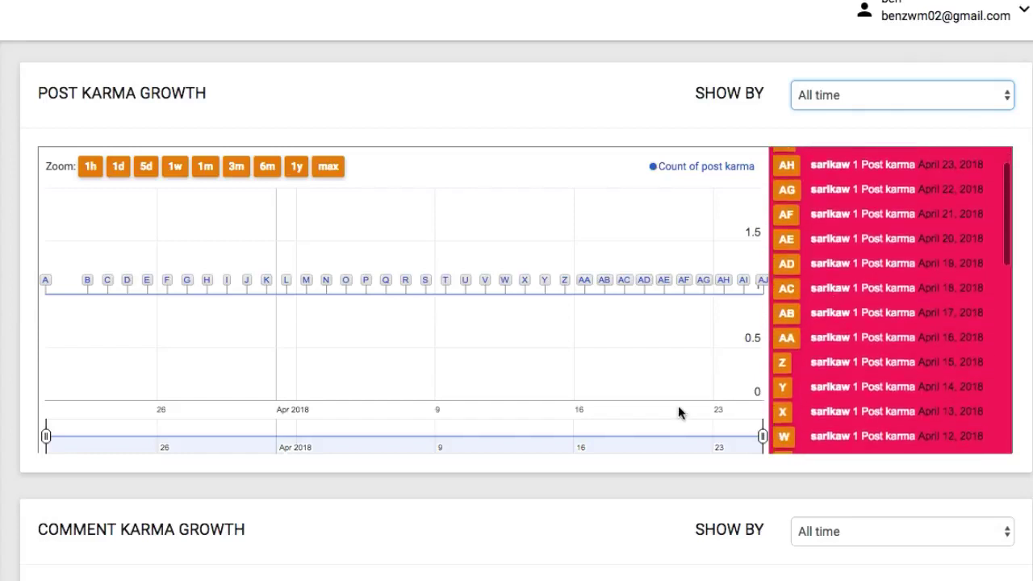
{"action": "scroll", "coordinate": [669, 415], "scroll_direction": "down", "scroll_amount": 5}
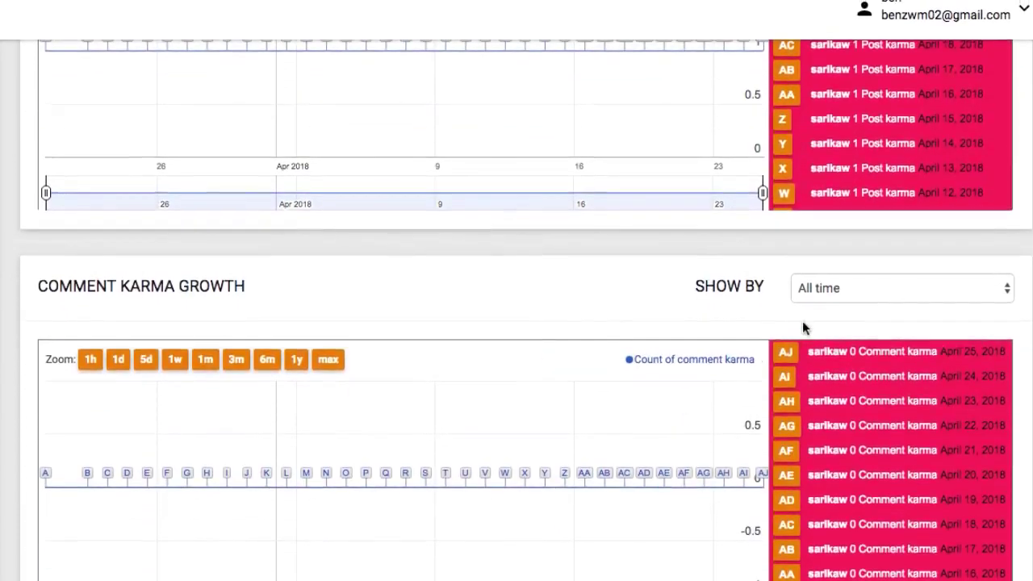
{"action": "left_click", "coordinate": [830, 295]}
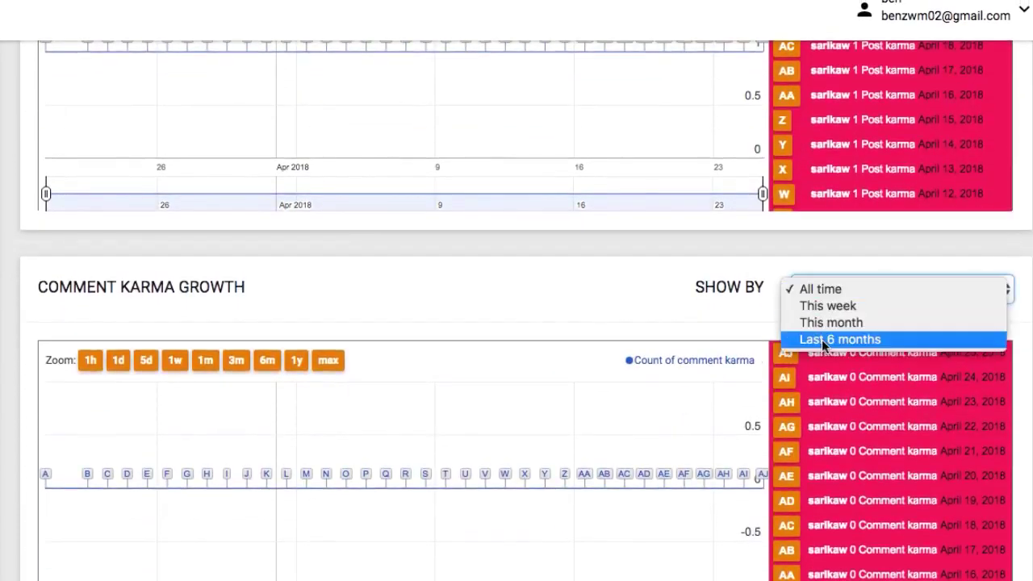
{"action": "left_click", "coordinate": [665, 252]}
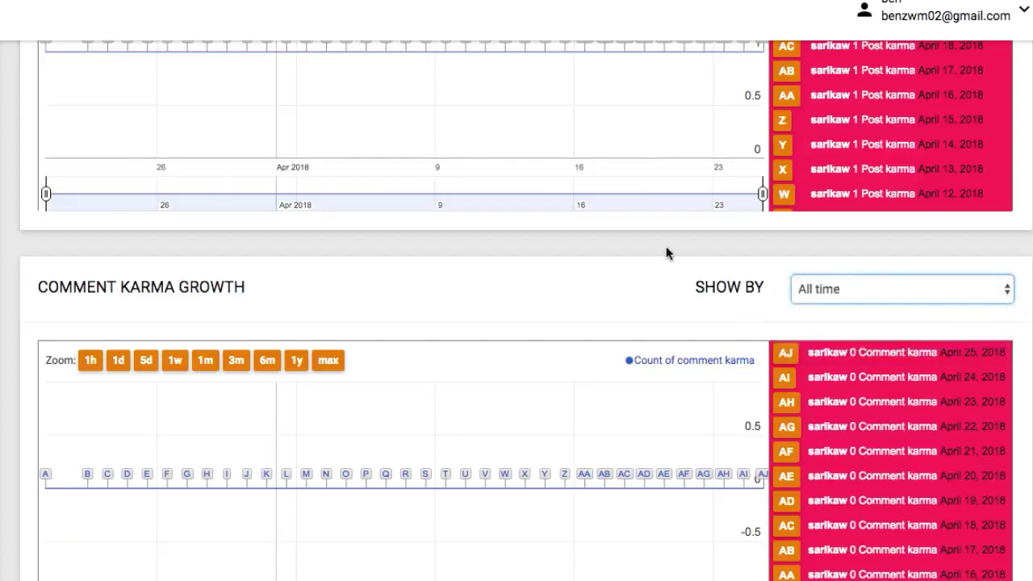